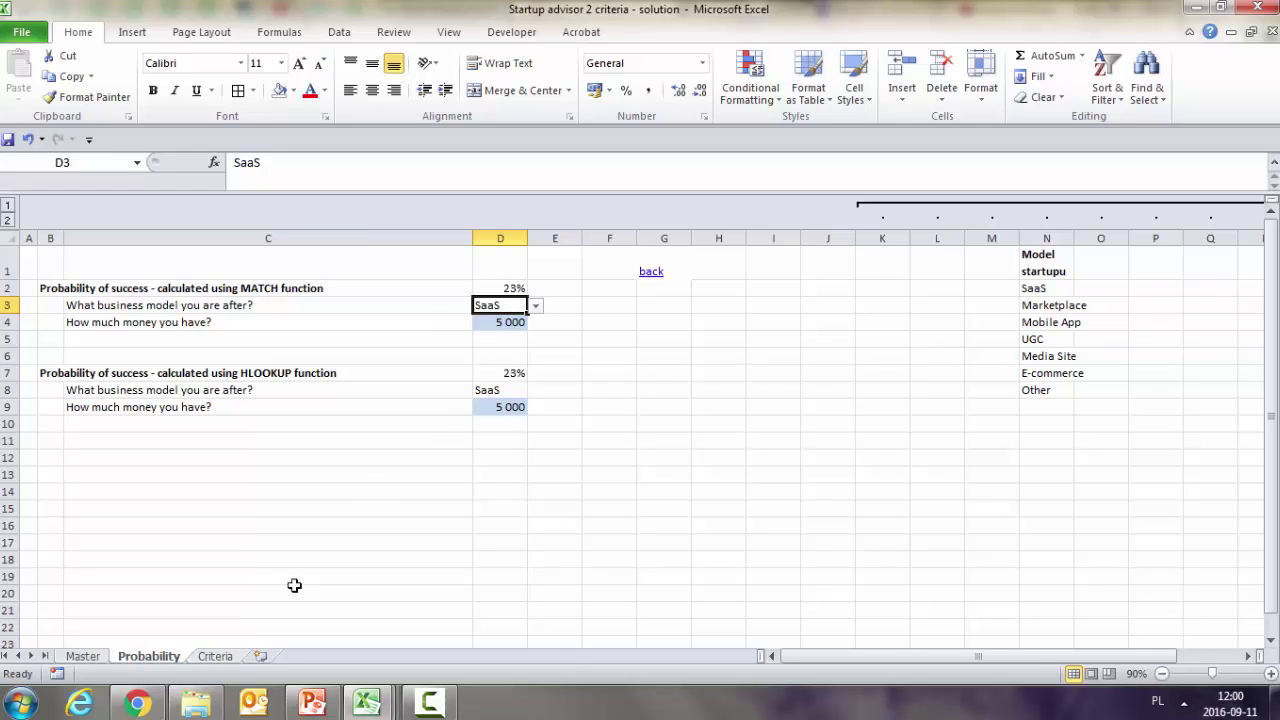
# Examine the money ranges and business model probabilities in the table on the Criteria sheet
pyautogui.click(215, 656)
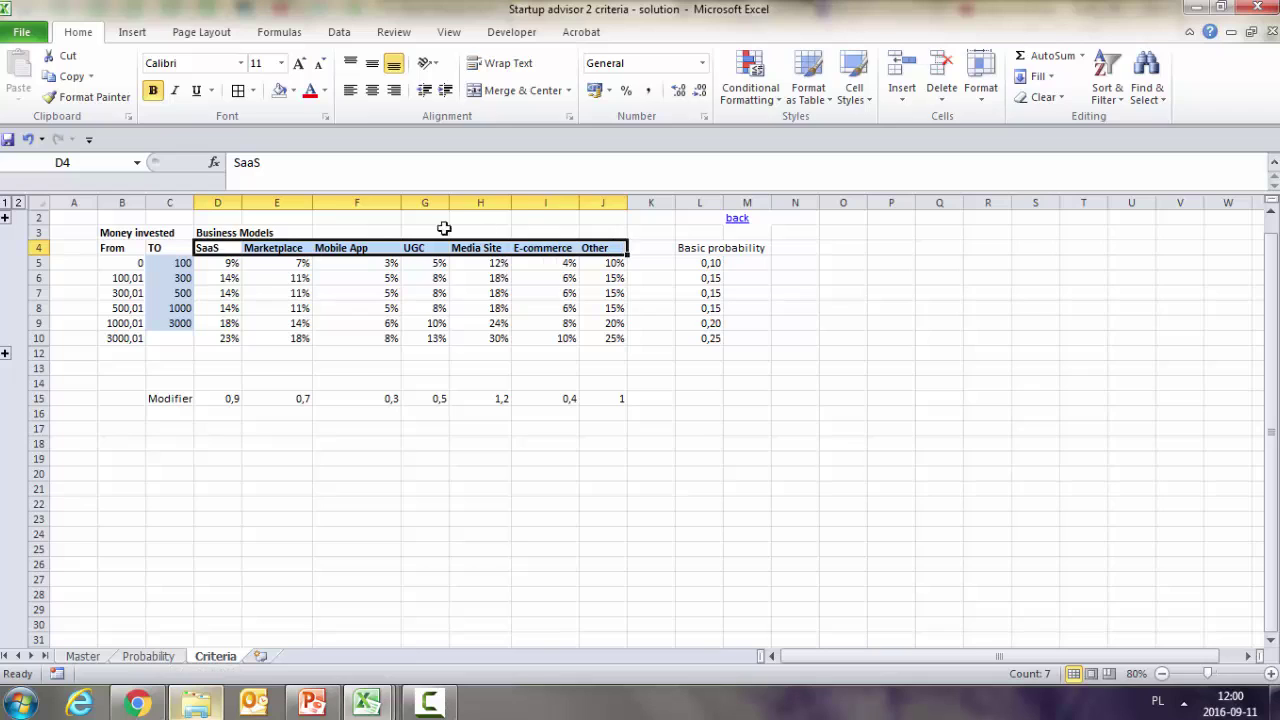
pyautogui.click(117, 263)
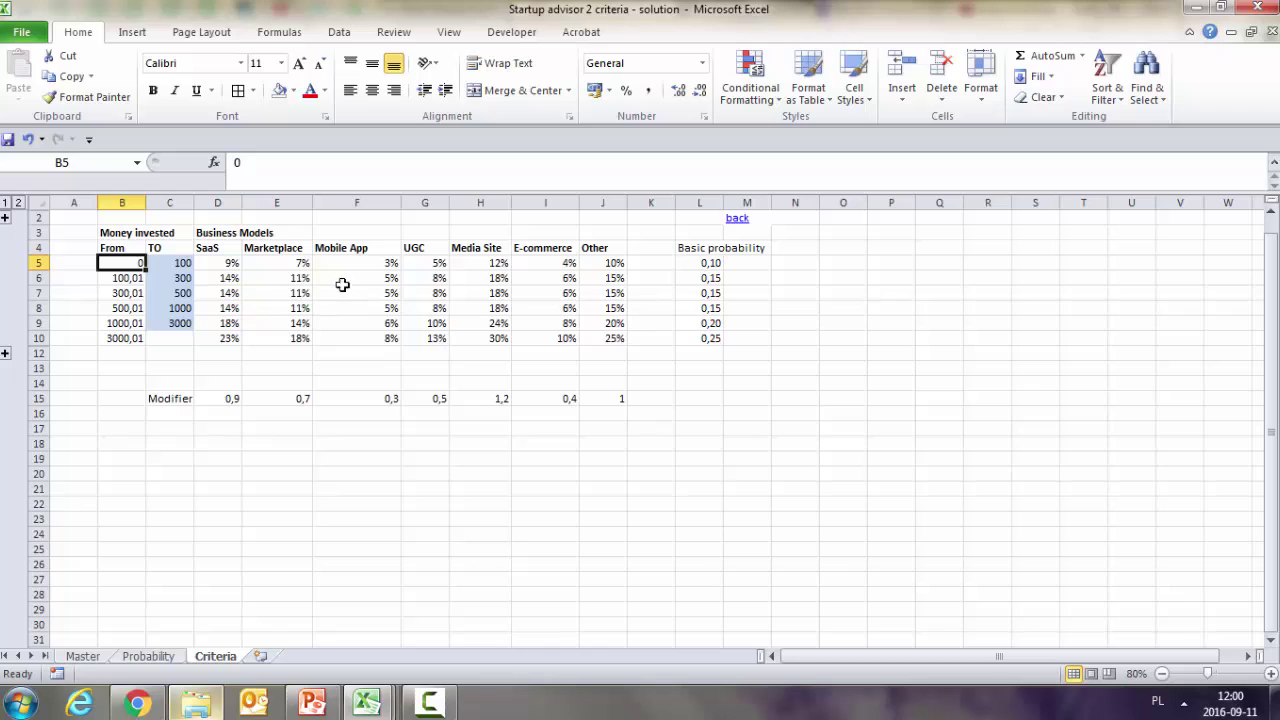
pyautogui.click(391, 293)
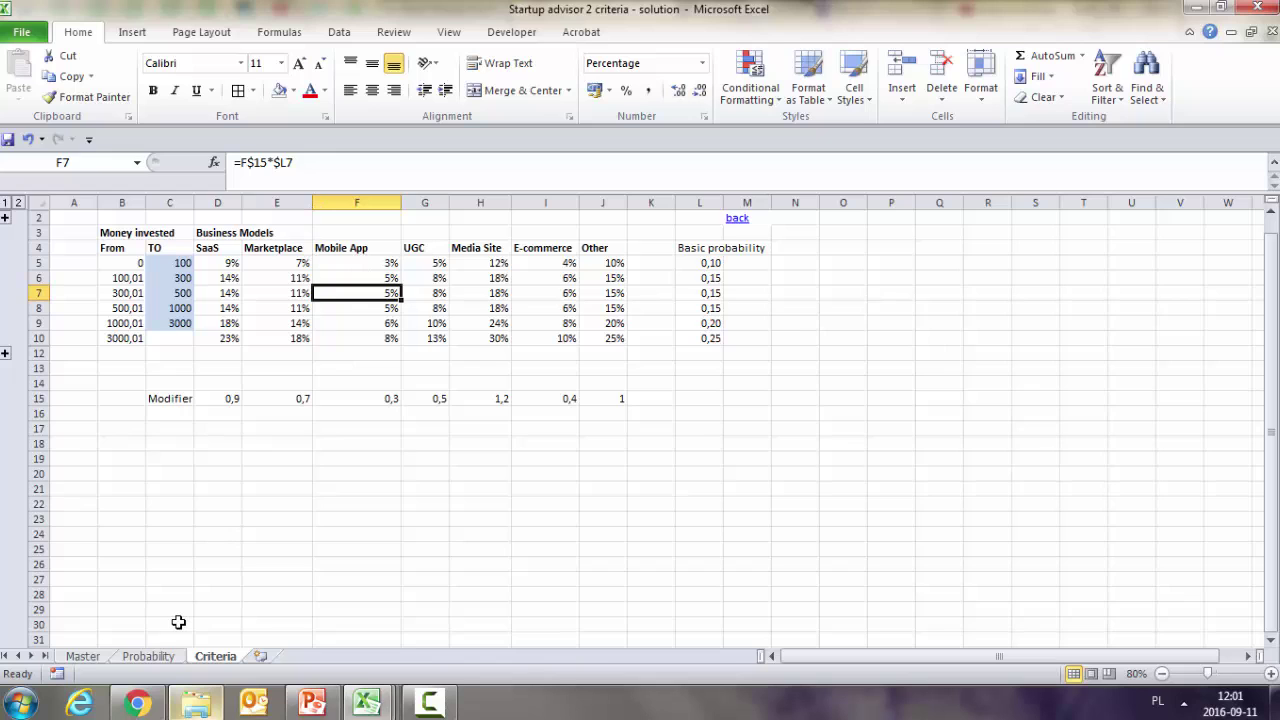
# On the Probability sheet, set the business model in D3 to Marketplace and the available money in D4 to 300
pyautogui.click(168, 656)
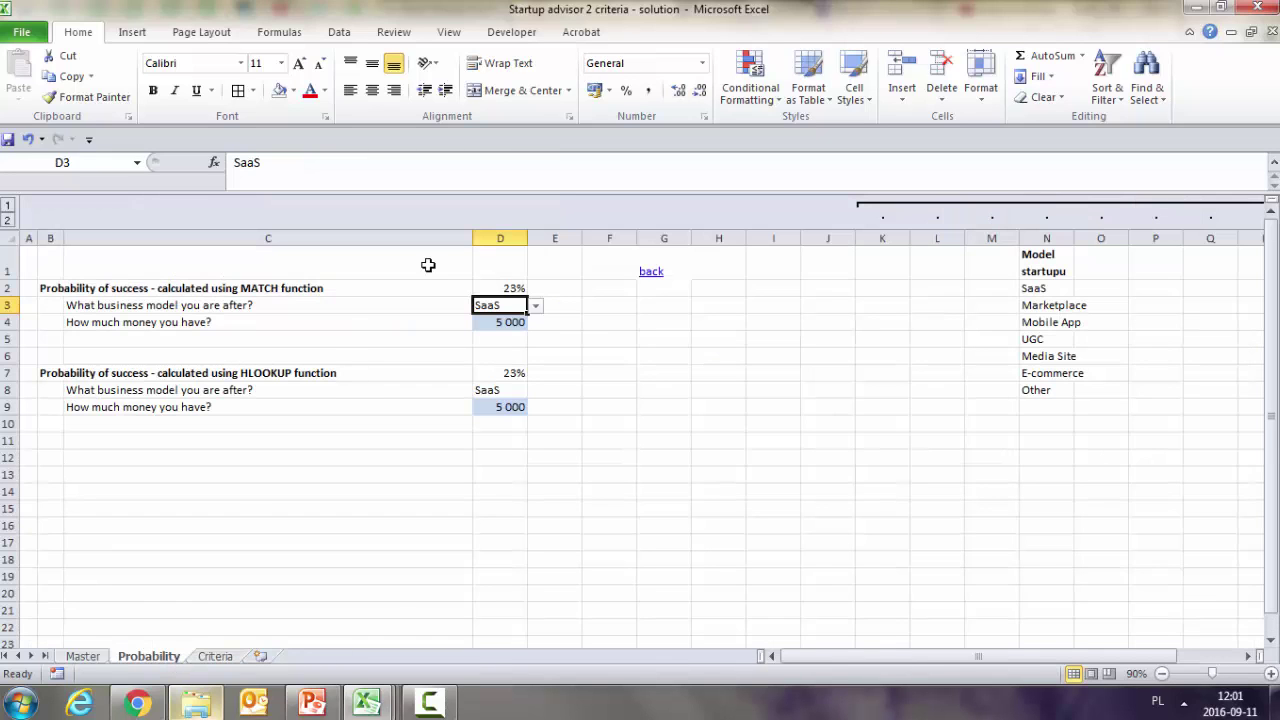
pyautogui.click(536, 305)
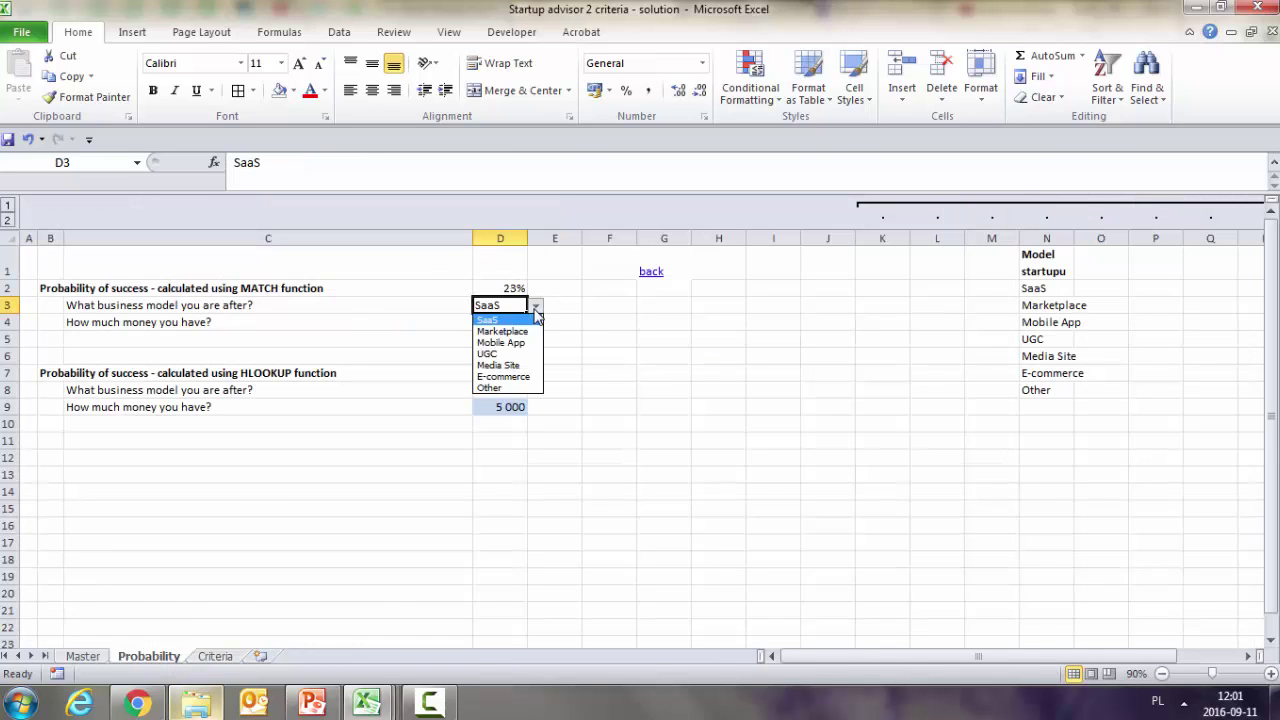
pyautogui.click(518, 334)
pyautogui.click(514, 321)
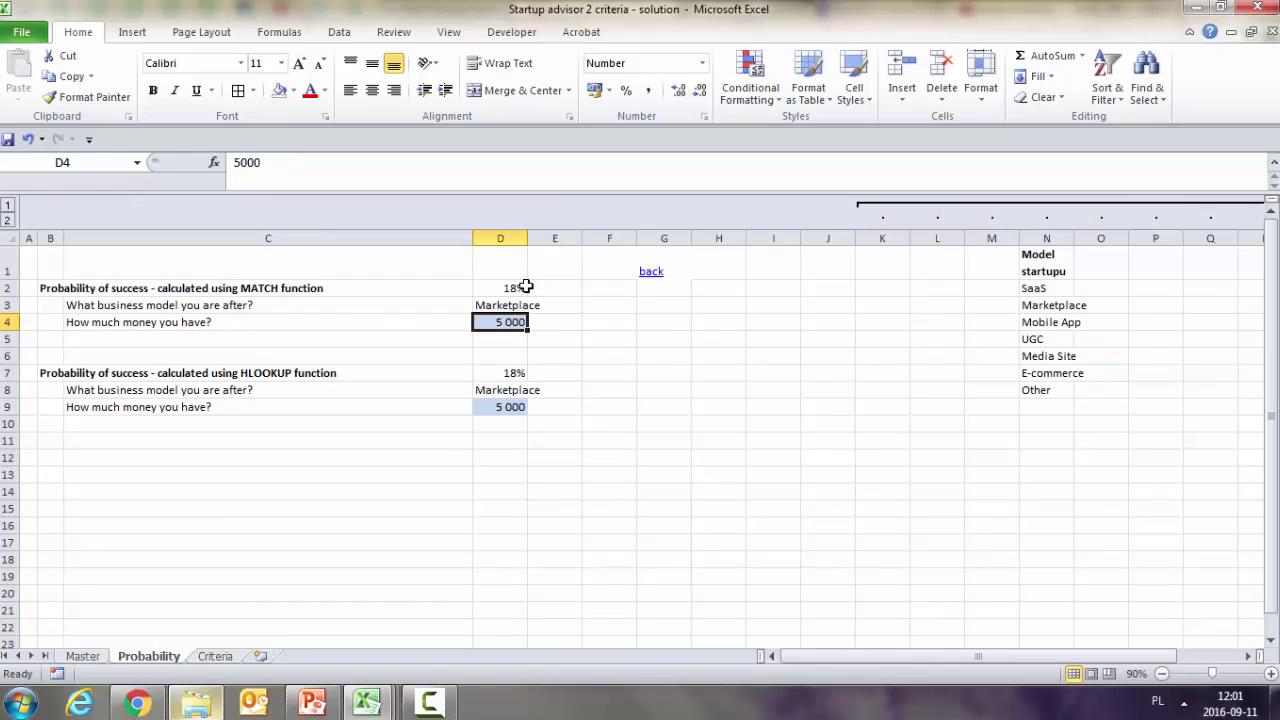
pyautogui.write('3')
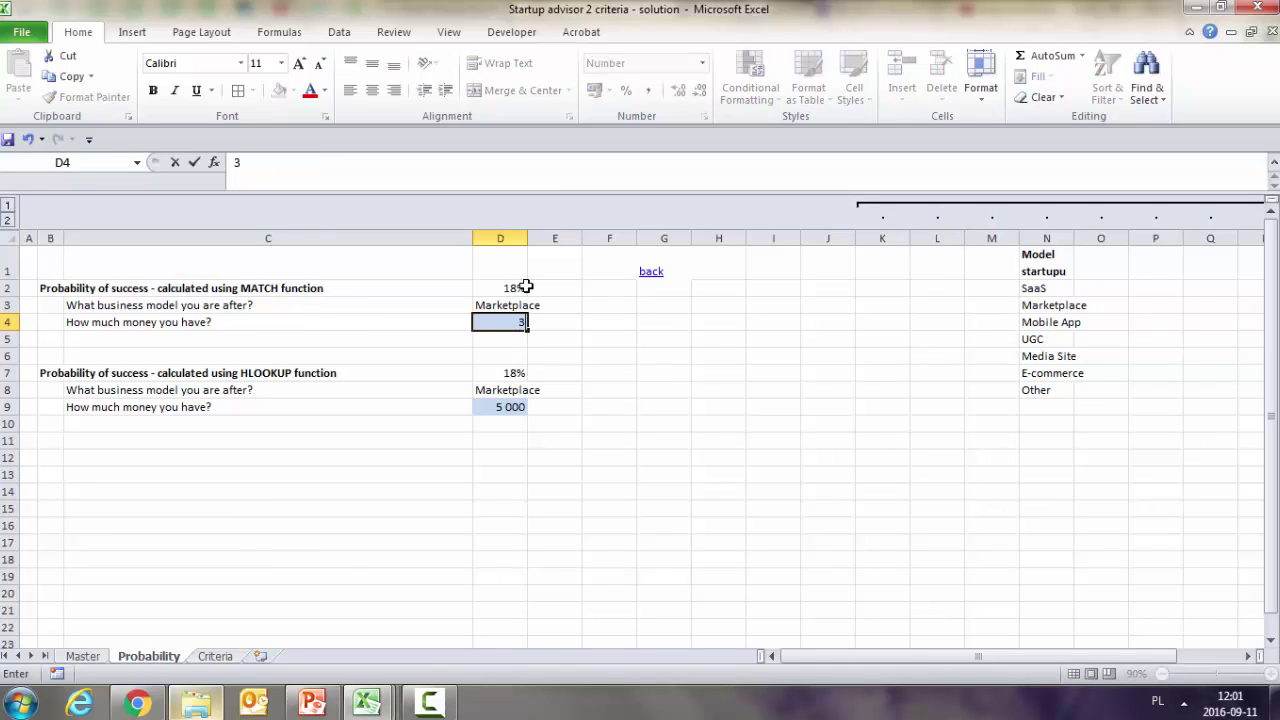
pyautogui.write('00')
pyautogui.press('Return')
pyautogui.press('Up')
pyautogui.press('Up')
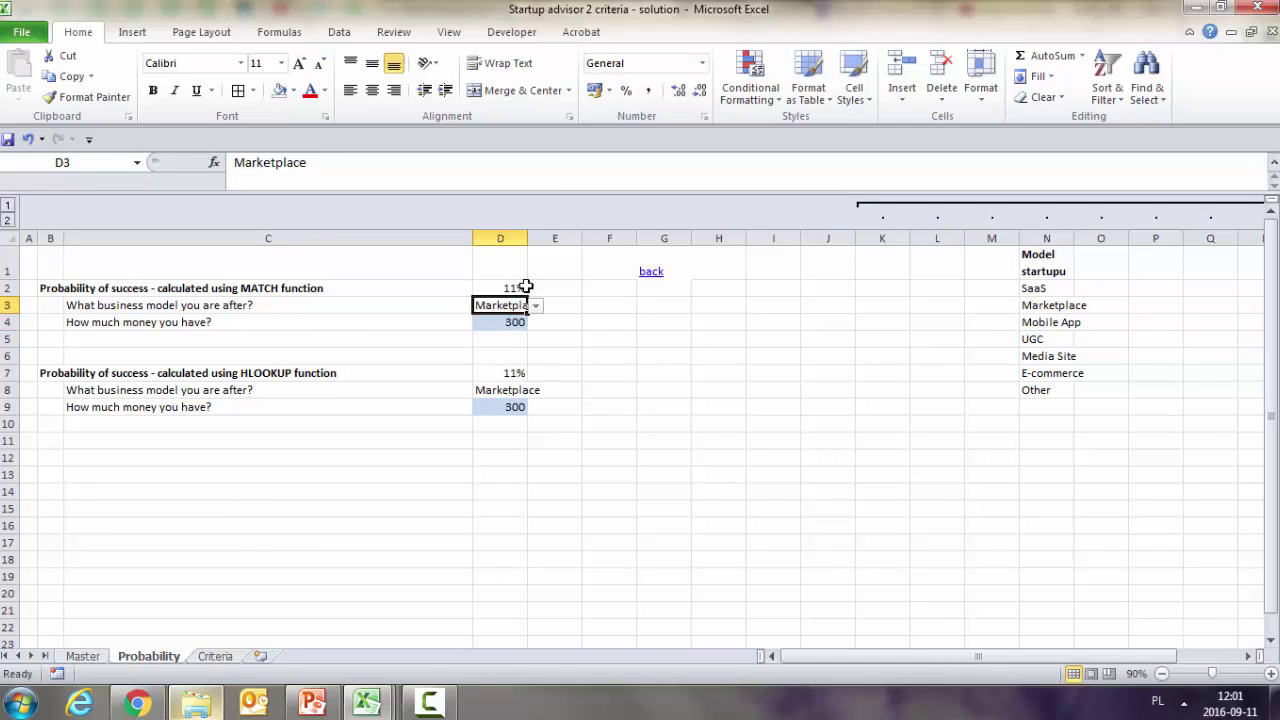
pyautogui.press('Right')
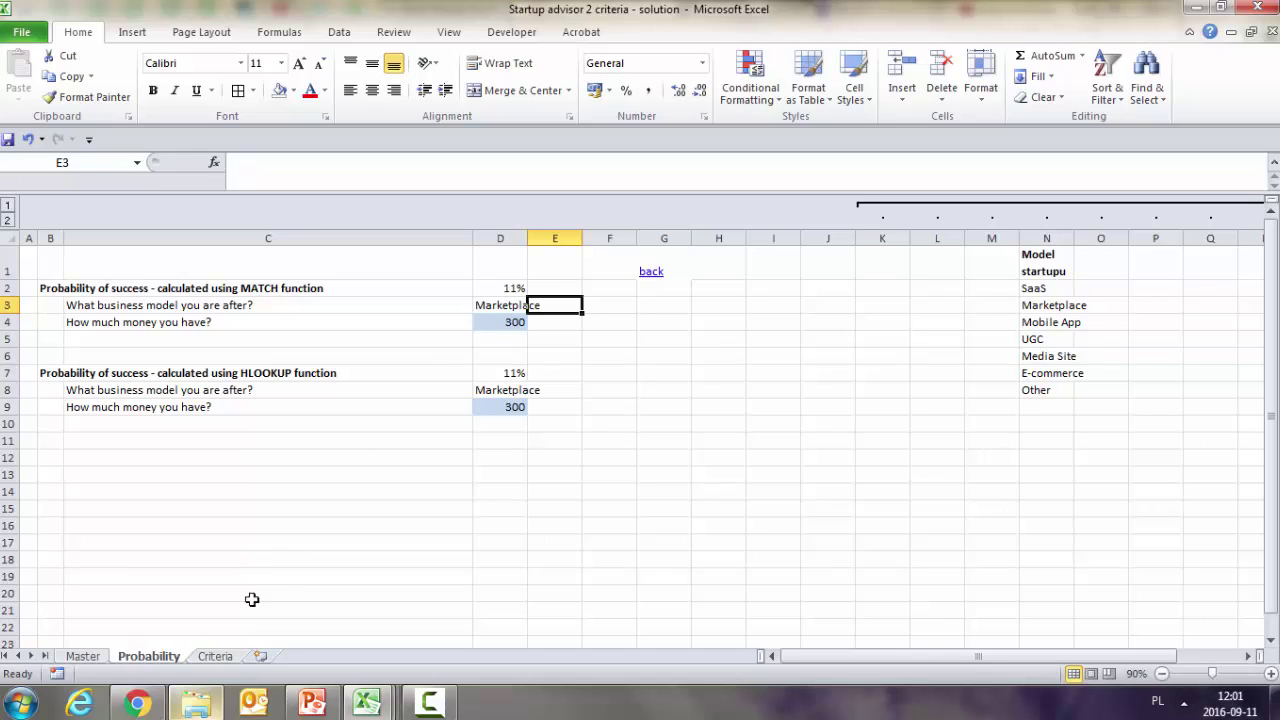
# Review the Criteria table, then start a VLOOKUP in Probability cell E3 with D4 as lookup value and Criteria!B4:J10 as table array
pyautogui.click(216, 656)
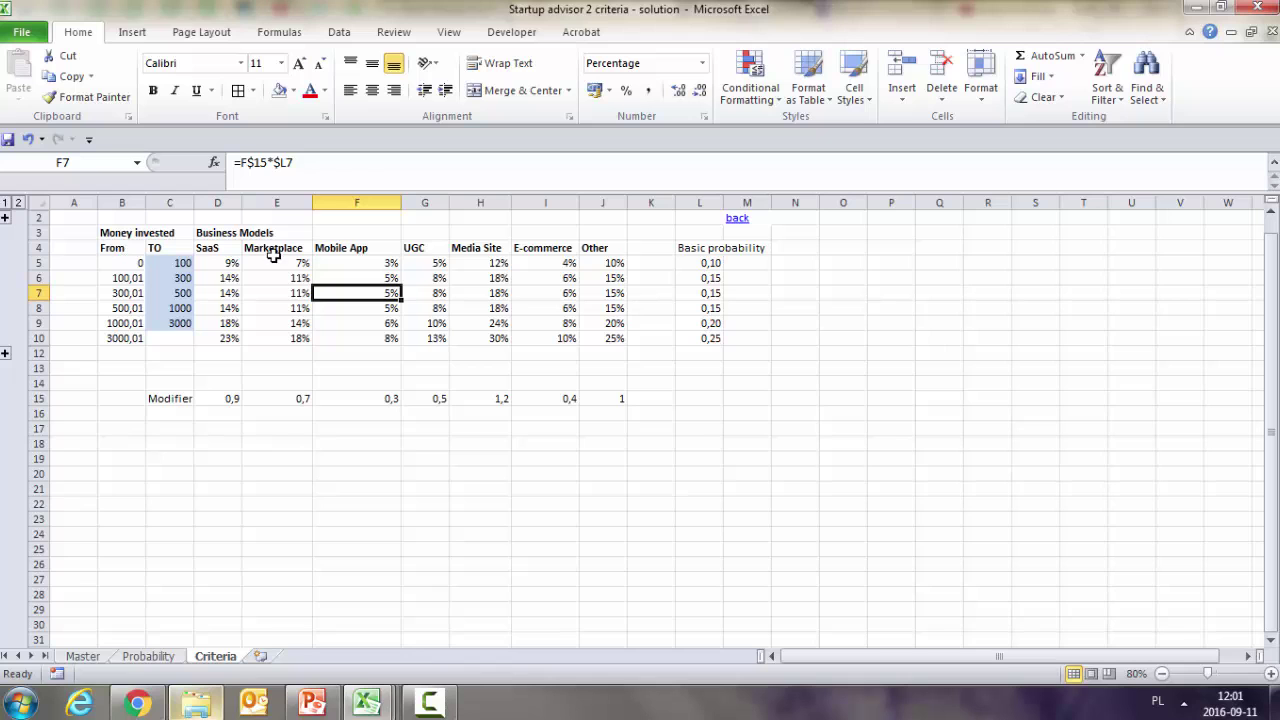
pyautogui.moveTo(113, 250); pyautogui.dragTo(619, 357)
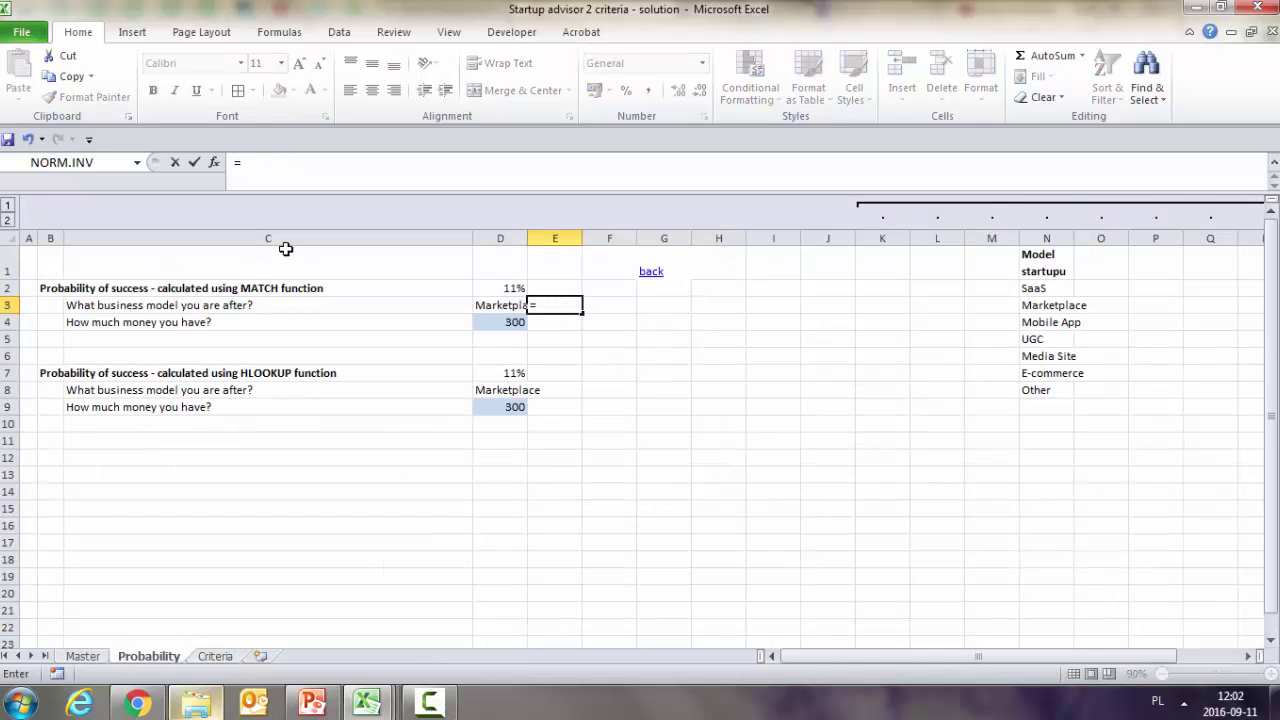
pyautogui.write('vlookup')
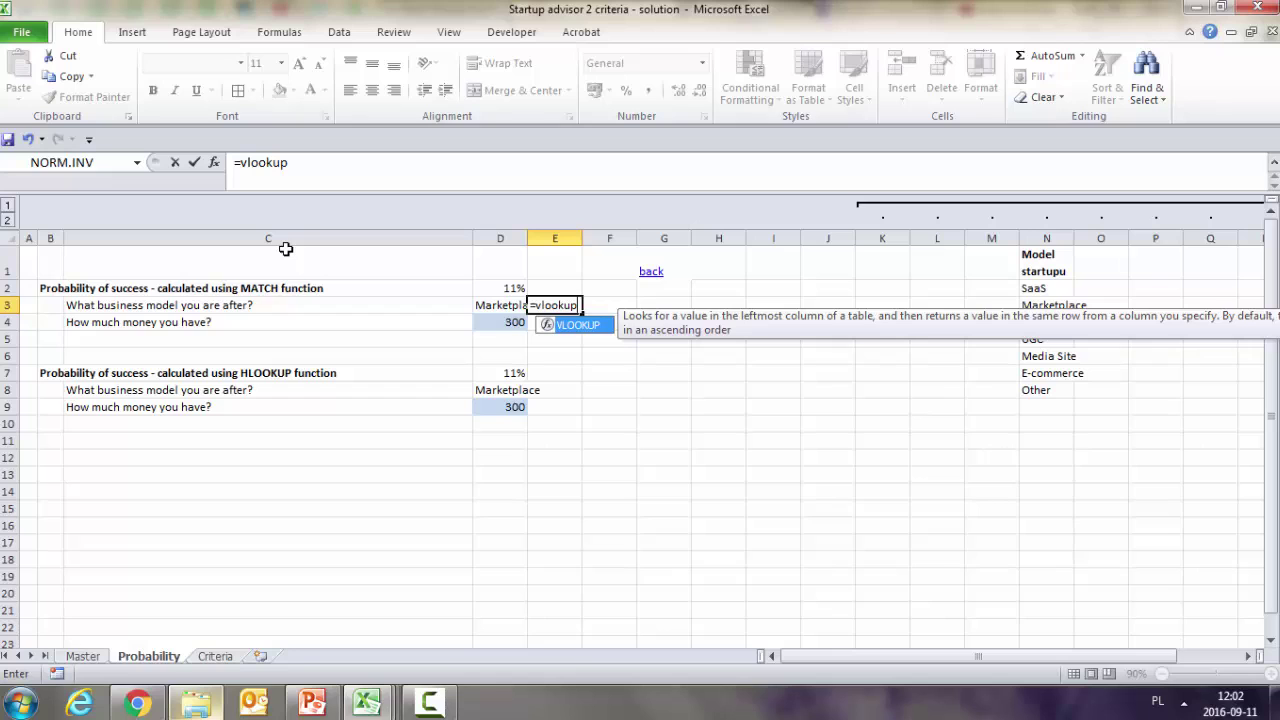
pyautogui.write('(')
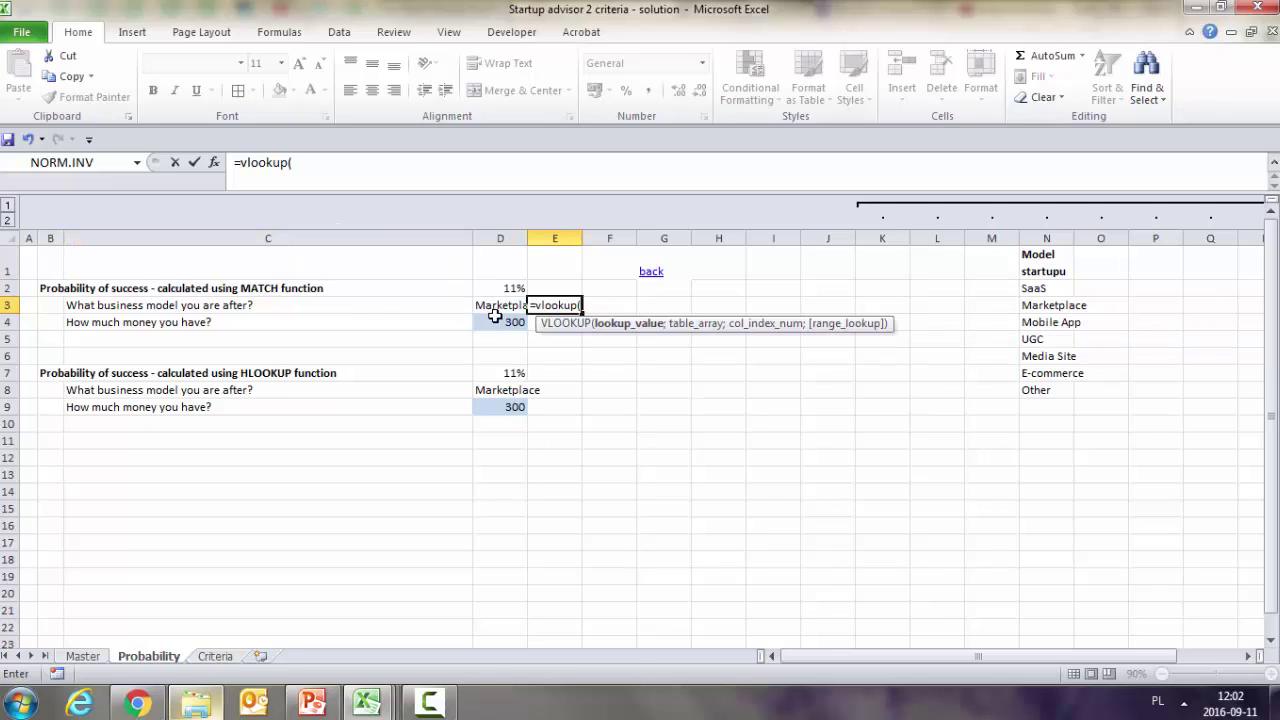
pyautogui.click(496, 321)
pyautogui.write(';')
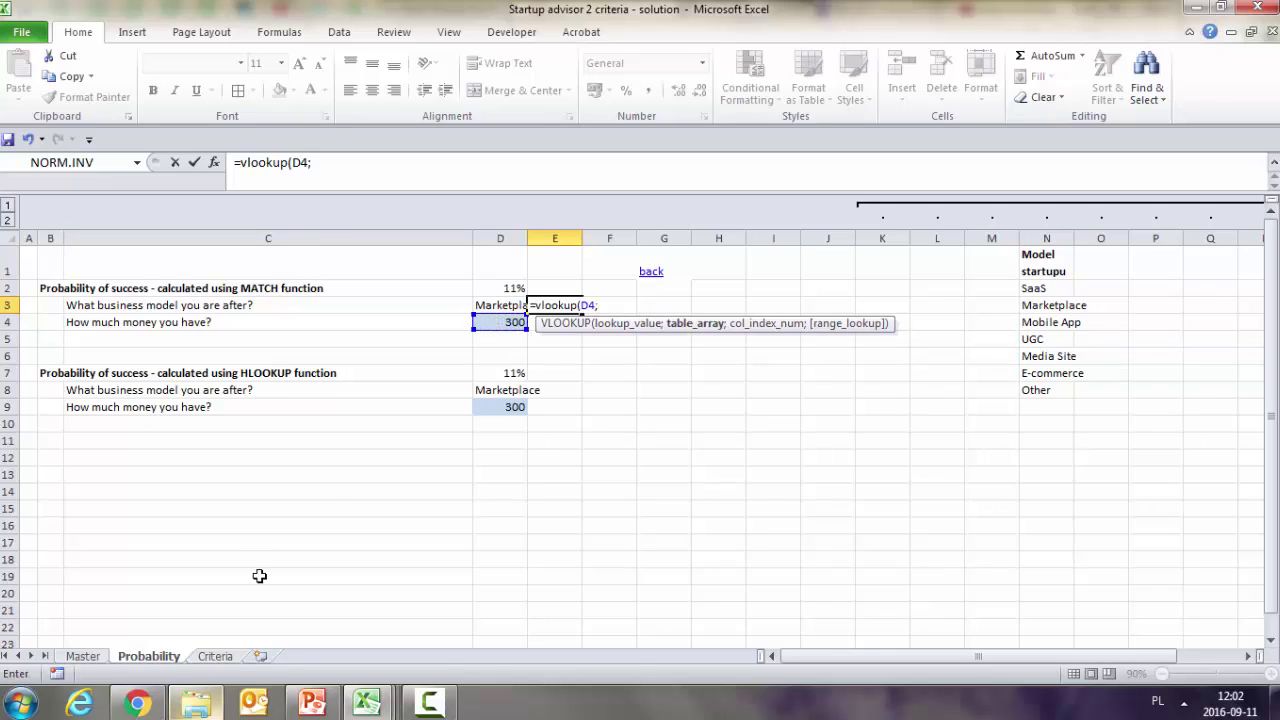
pyautogui.click(232, 652)
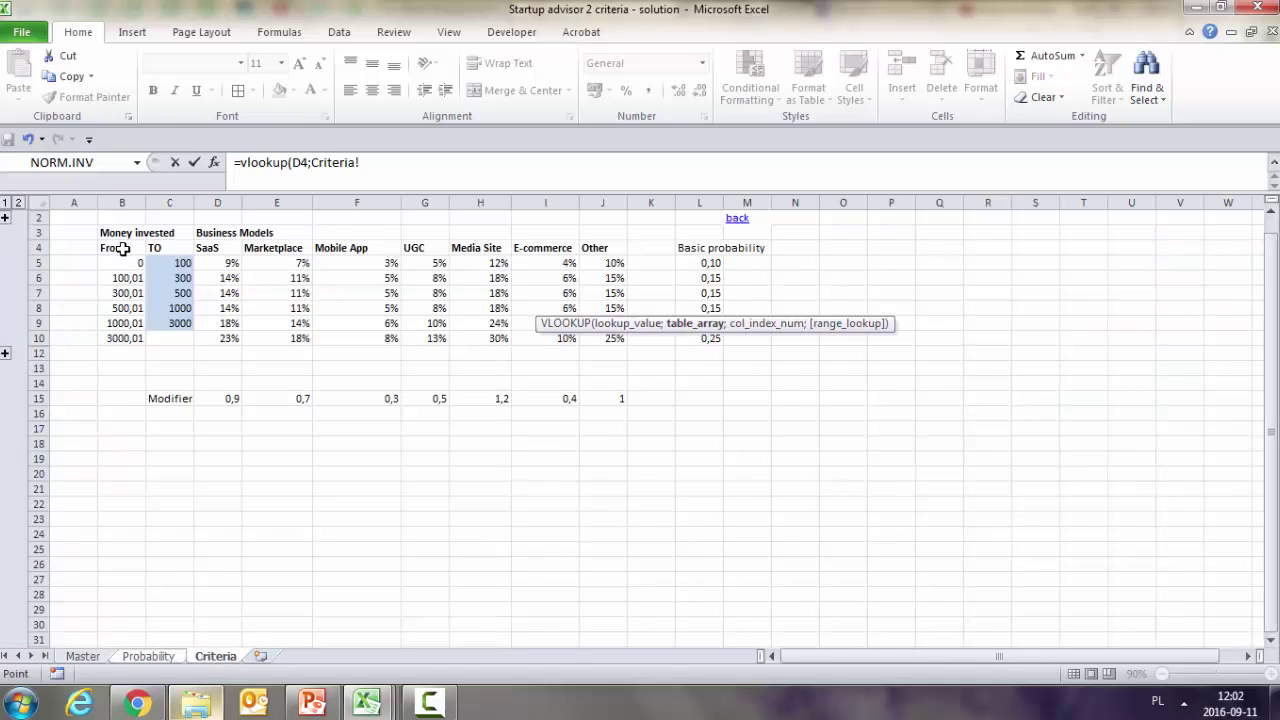
pyautogui.moveTo(122, 248); pyautogui.dragTo(622, 340)
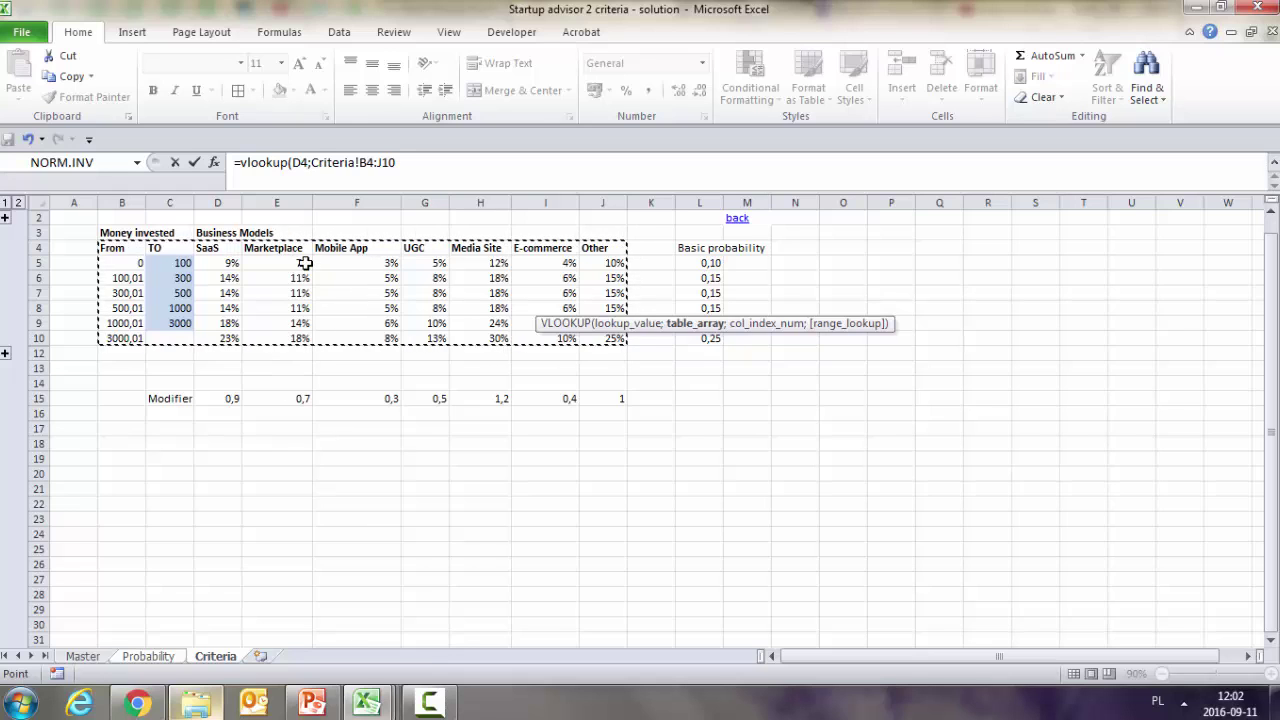
# Complete the E3 VLOOKUP with column index 4 and range lookup 1, and format the cell as a percentage
pyautogui.write(';4;')
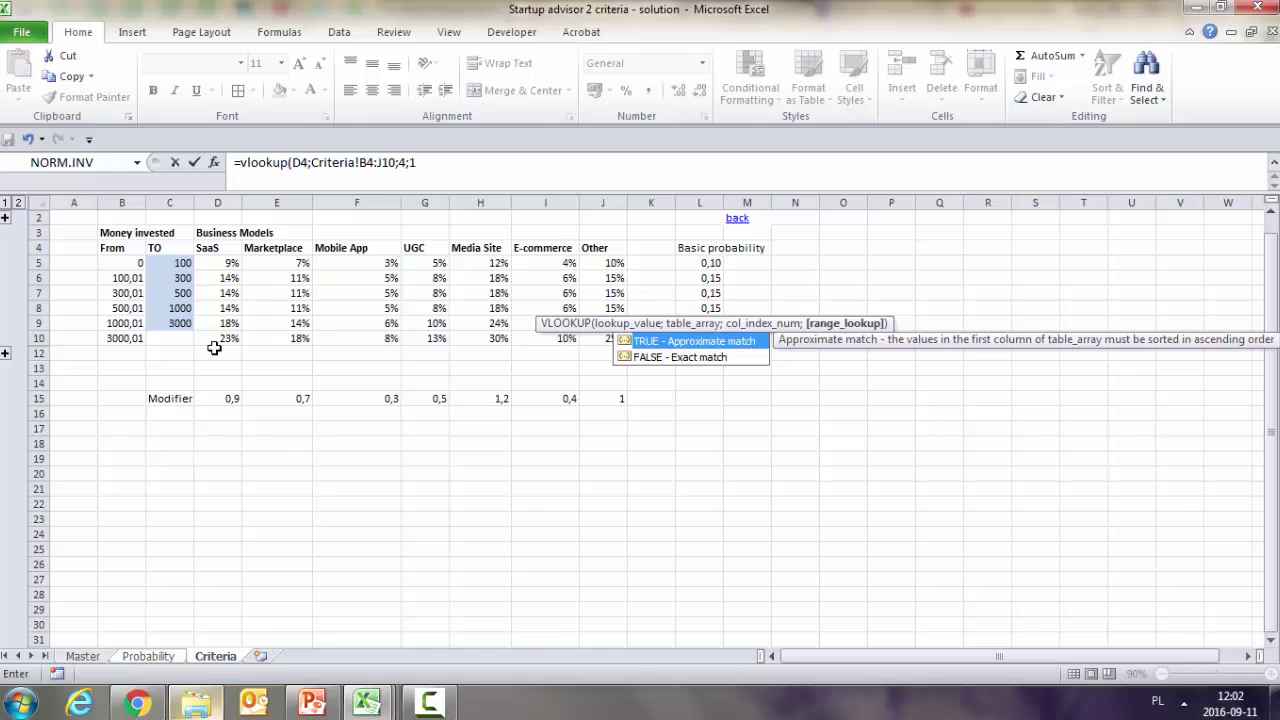
pyautogui.write('1')
pyautogui.press('Return')
pyautogui.press('Up')
pyautogui.click(627, 91)
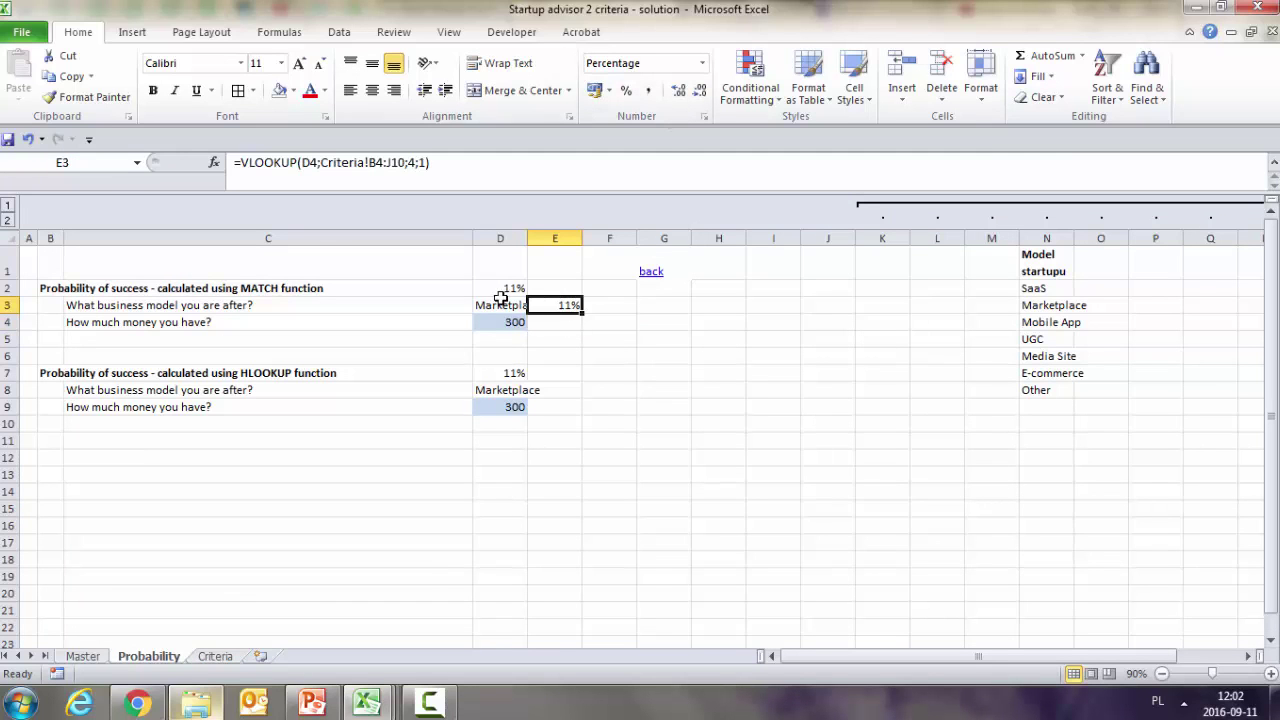
# Check the Marketplace column on the Criteria sheet and set the available money in Probability cell D4 to 5000
pyautogui.click(215, 656)
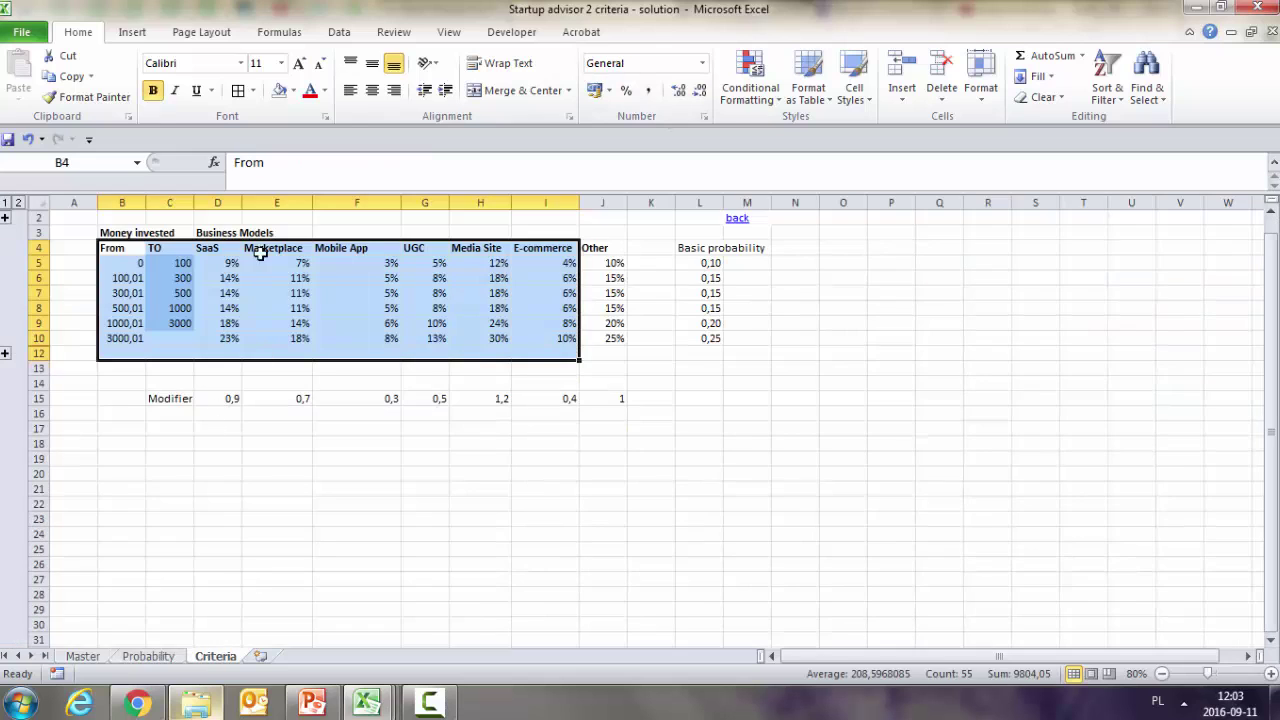
pyautogui.click(274, 290)
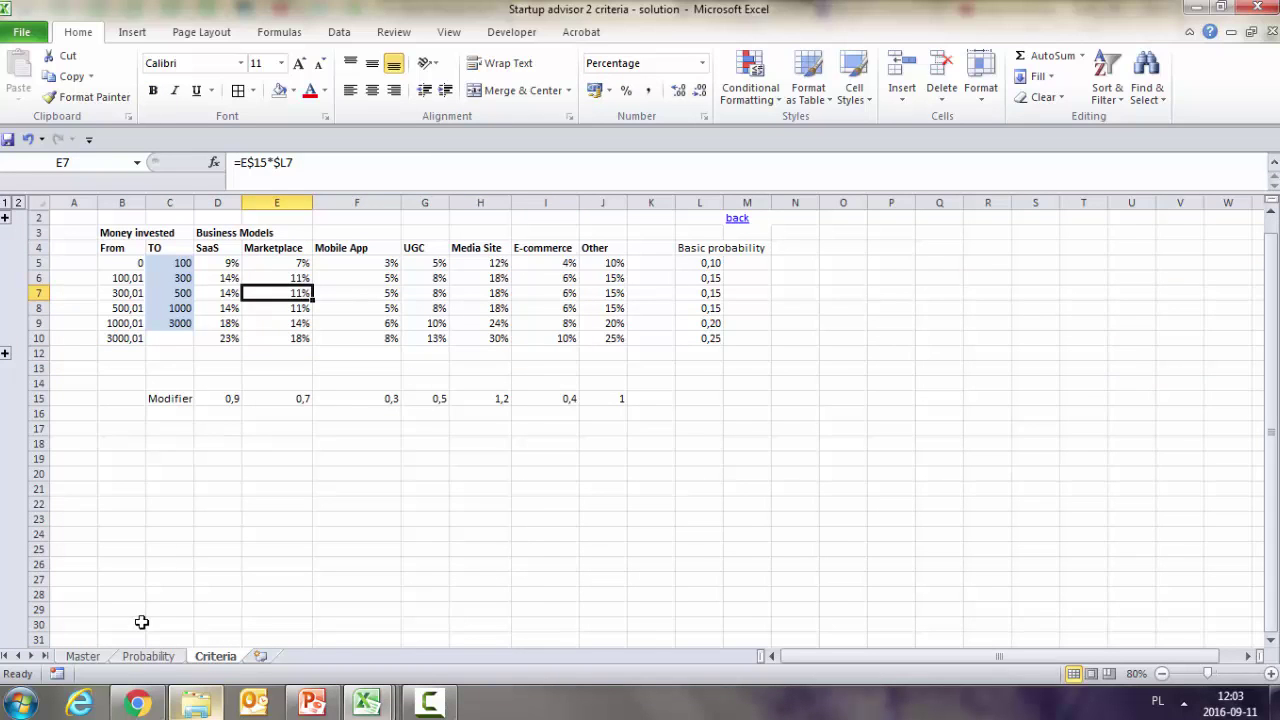
pyautogui.click(150, 656)
pyautogui.press('Left')
pyautogui.press('Down')
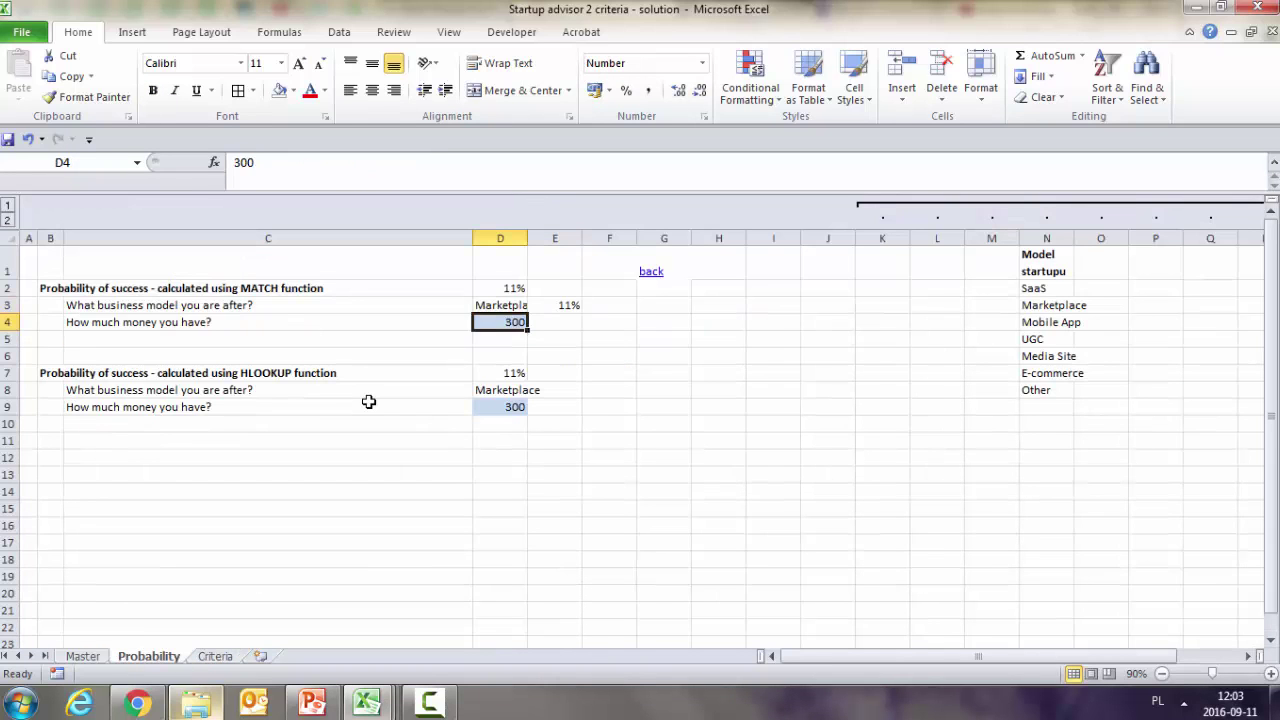
pyautogui.write('5000')
pyautogui.press('Return')
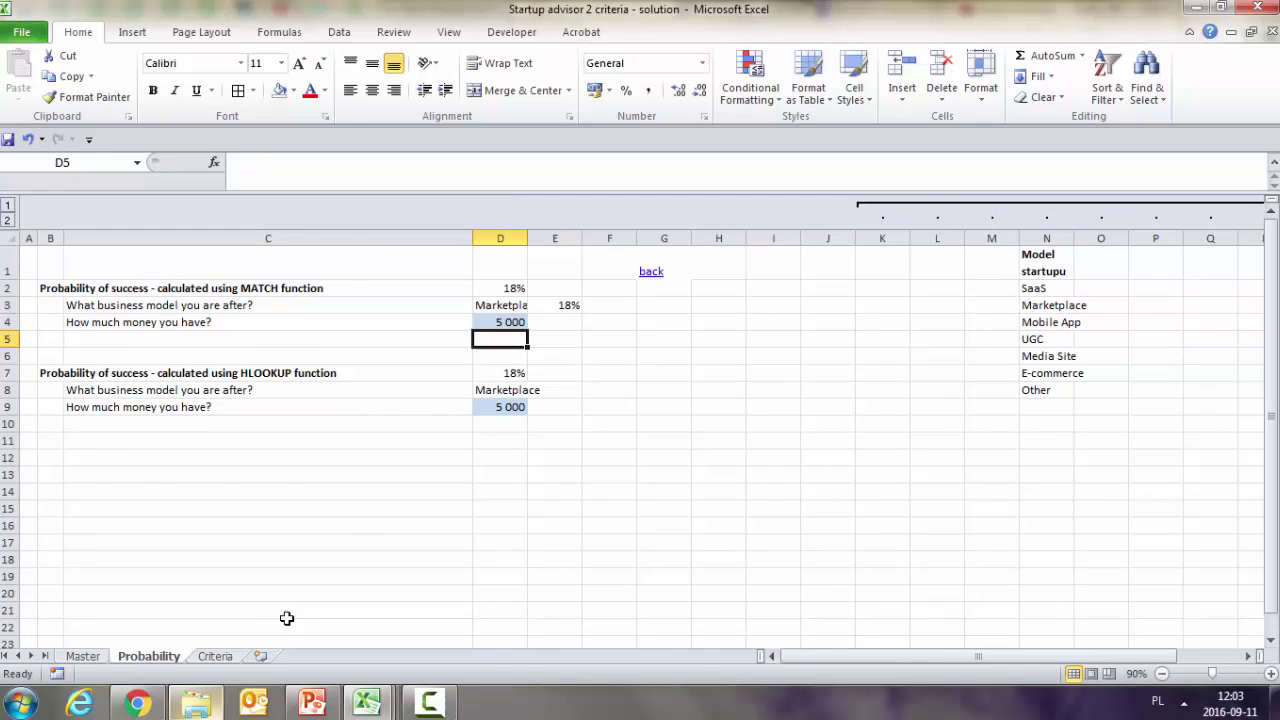
# Compare the column index in the E3 VLOOKUP formula with the business model columns on the Criteria sheet
pyautogui.click(215, 656)
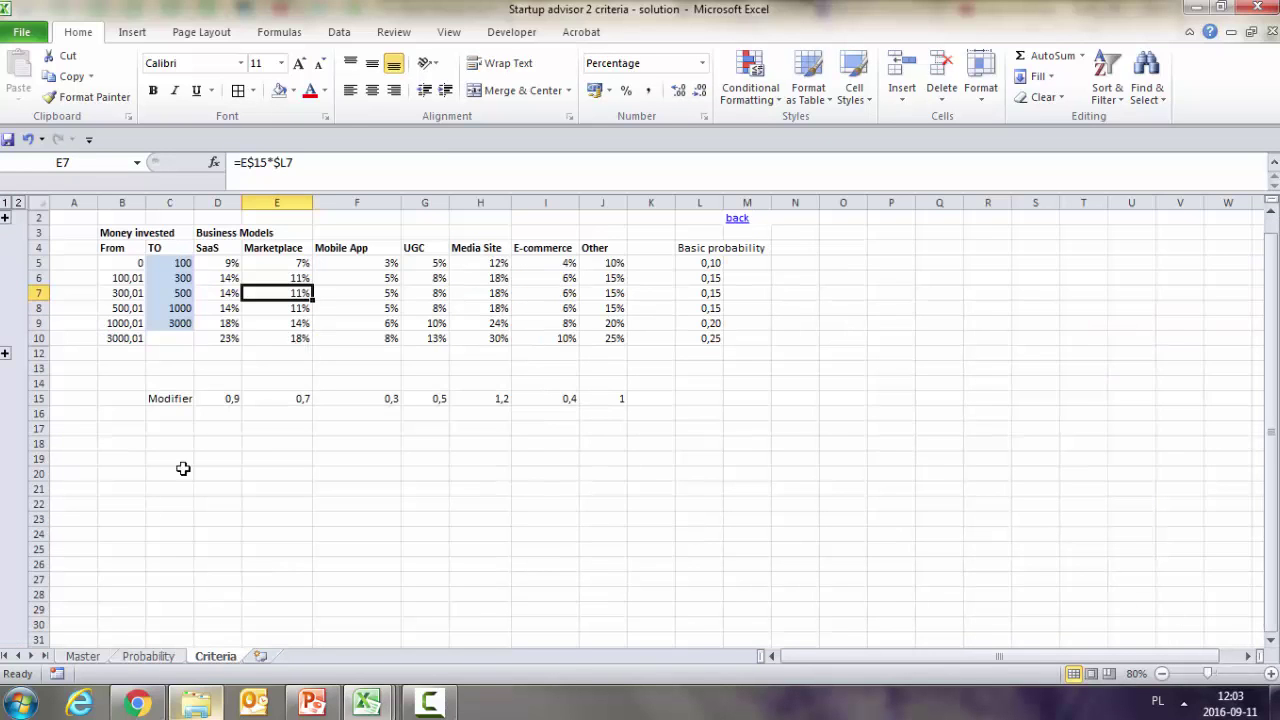
pyautogui.click(149, 657)
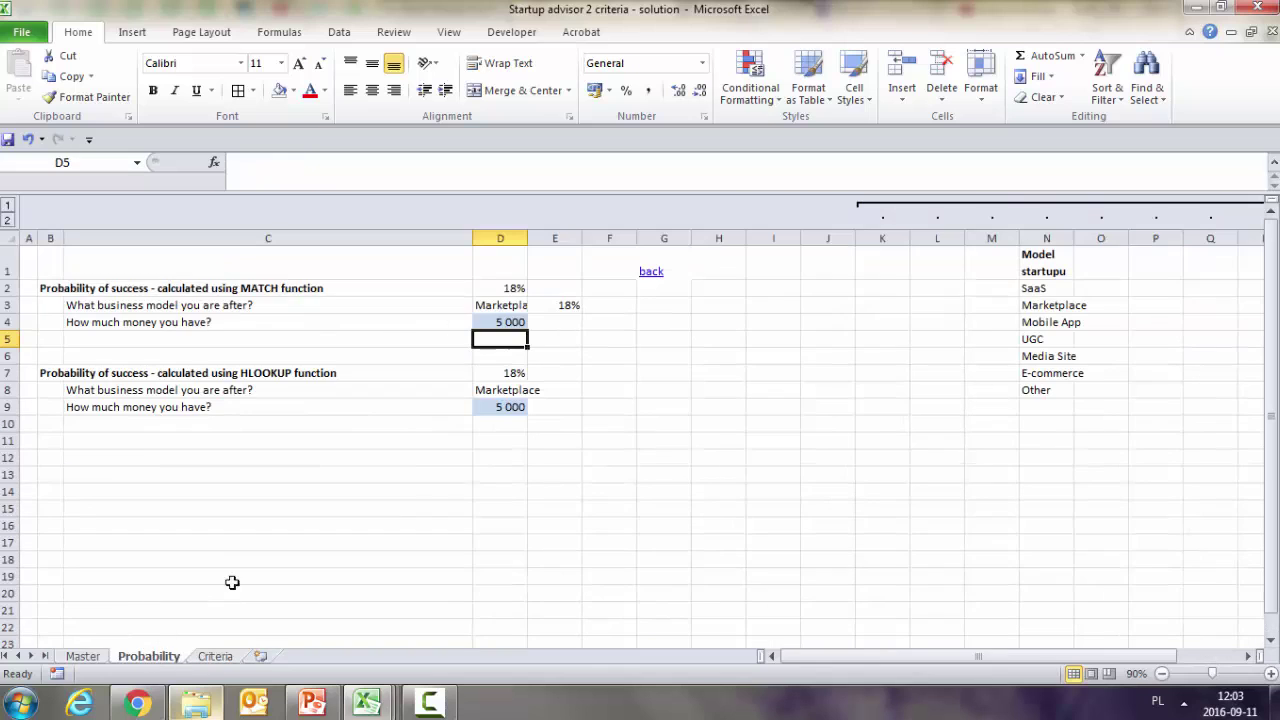
pyautogui.click(566, 306)
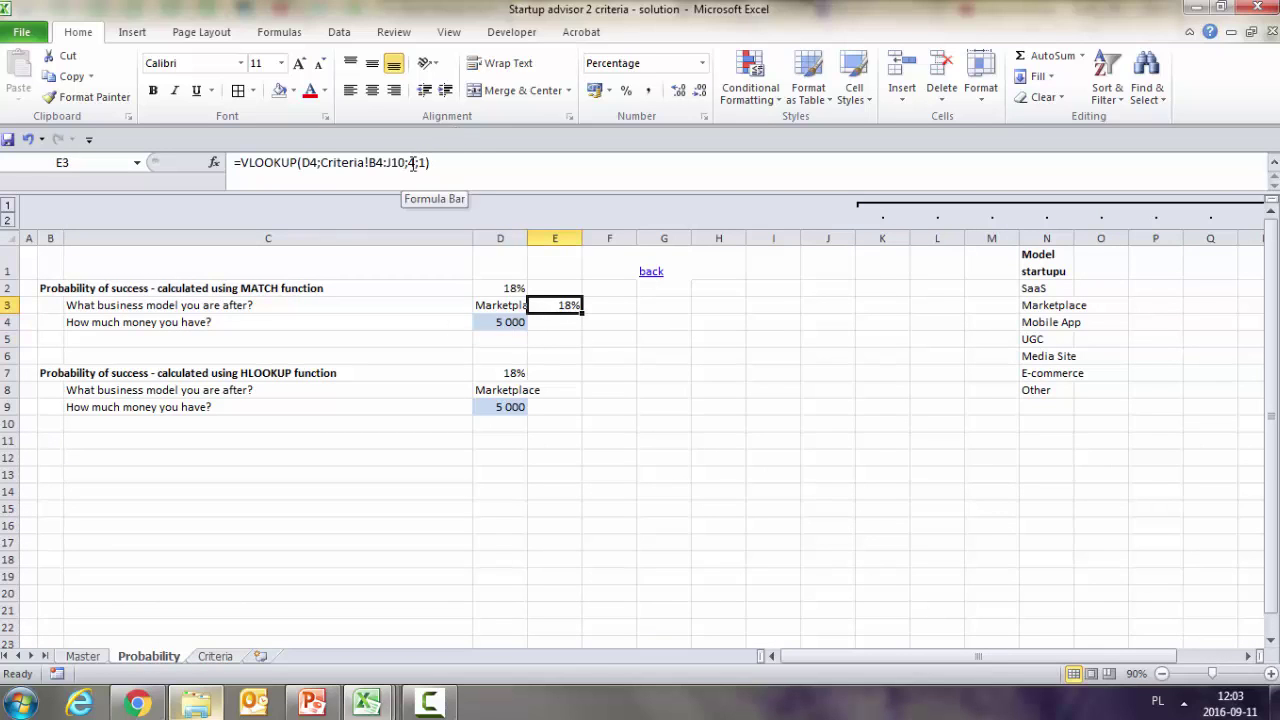
pyautogui.click(215, 656)
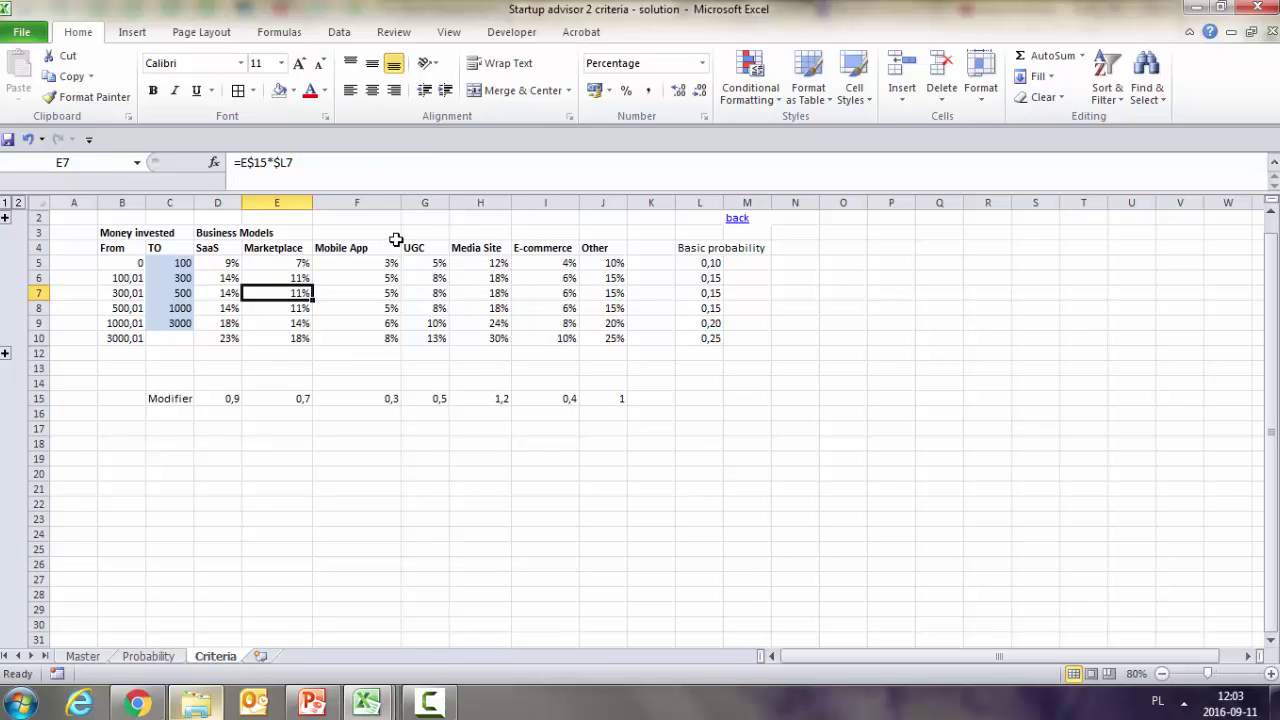
pyautogui.click(172, 658)
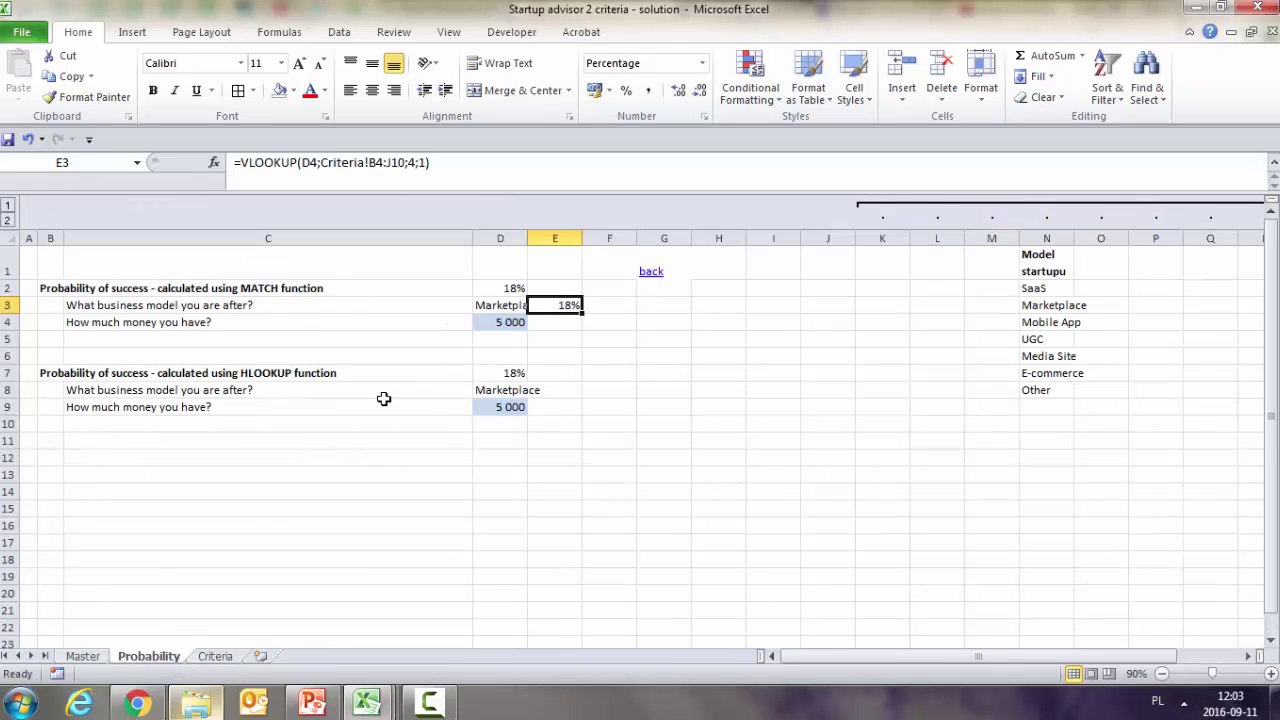
pyautogui.click(558, 326)
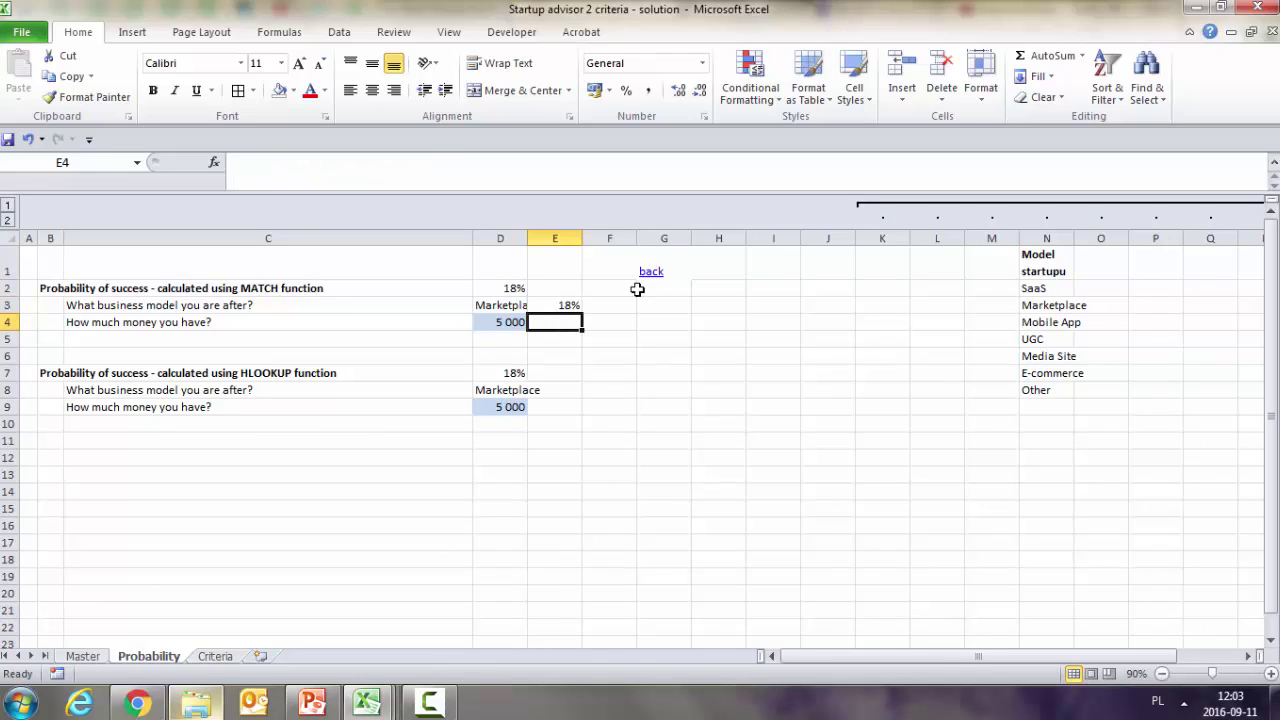
pyautogui.write('=mat')
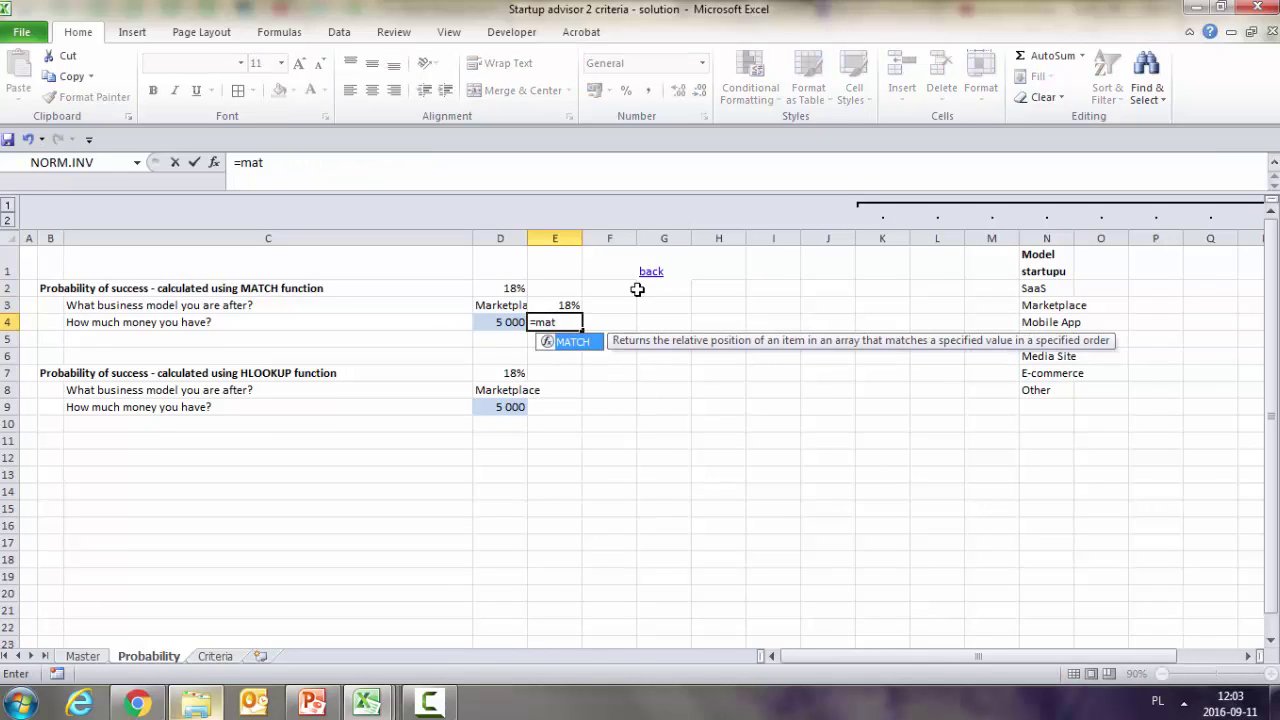
pyautogui.write('ch')
pyautogui.press('Escape')
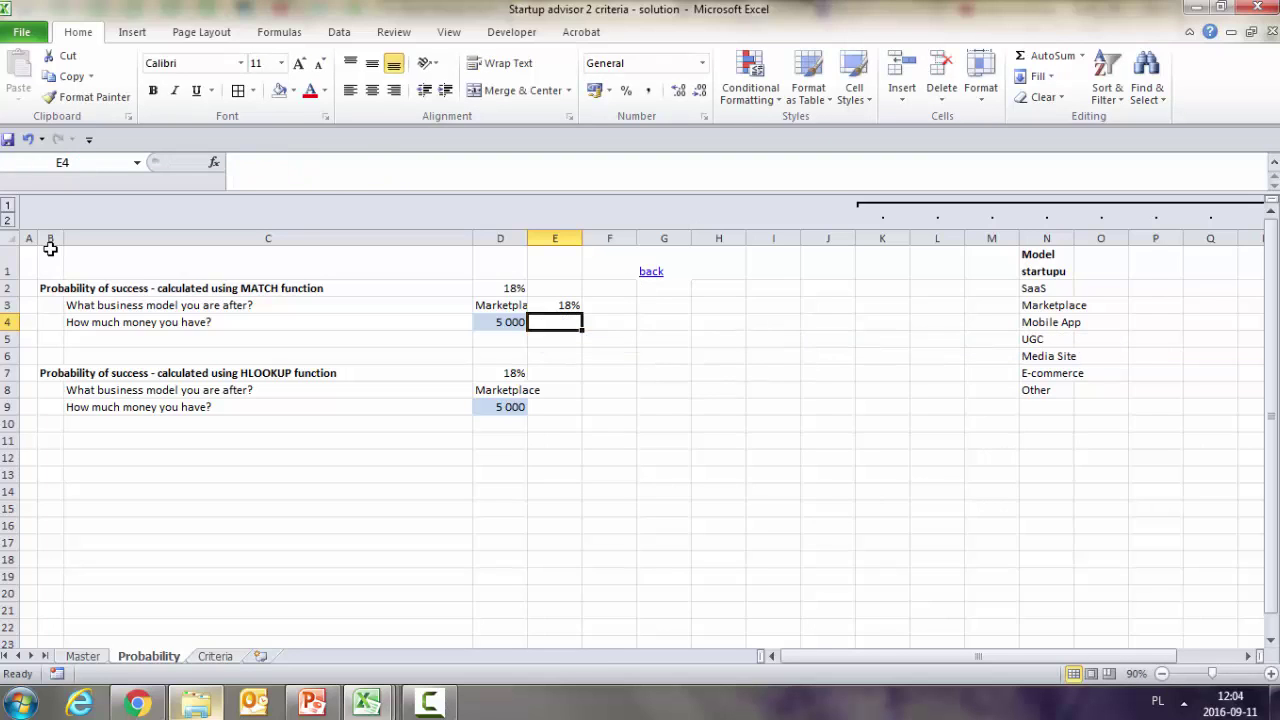
# Enter a MATCH formula in Probability cell E4 with lookup value D3, Criteria row 4 as lookup array and match type 0
pyautogui.write('=mat')
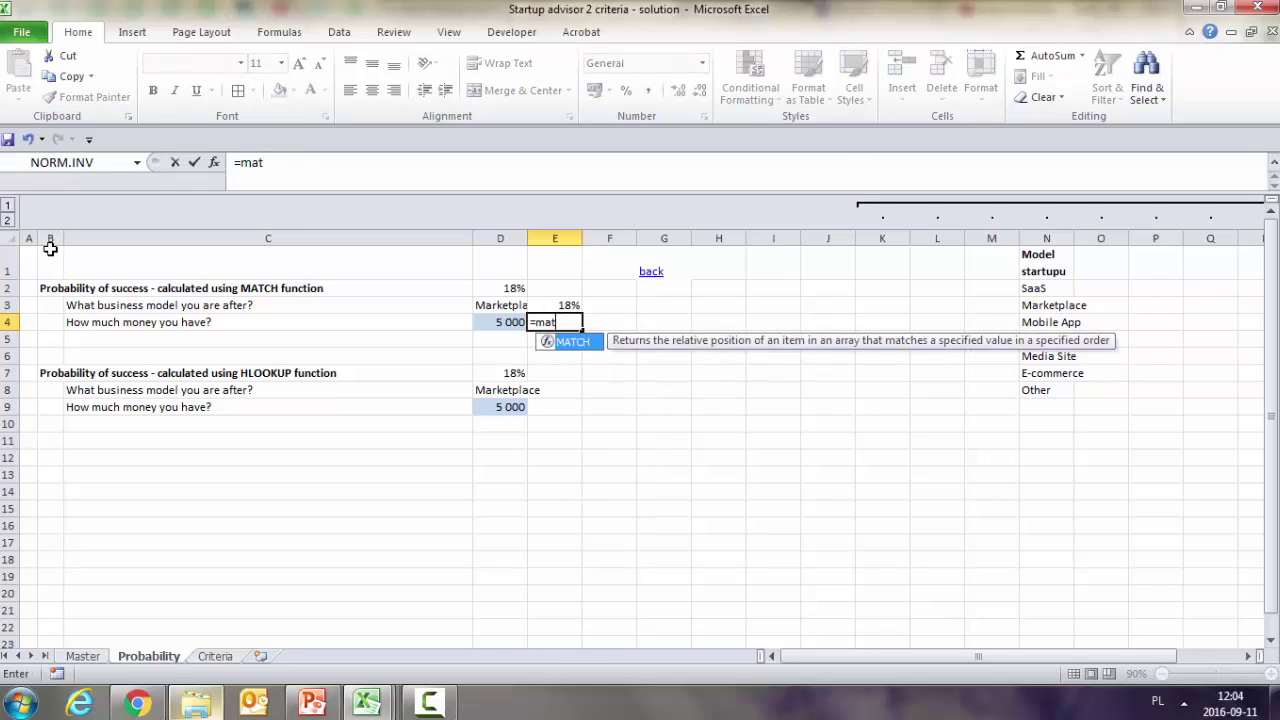
pyautogui.write('ch(')
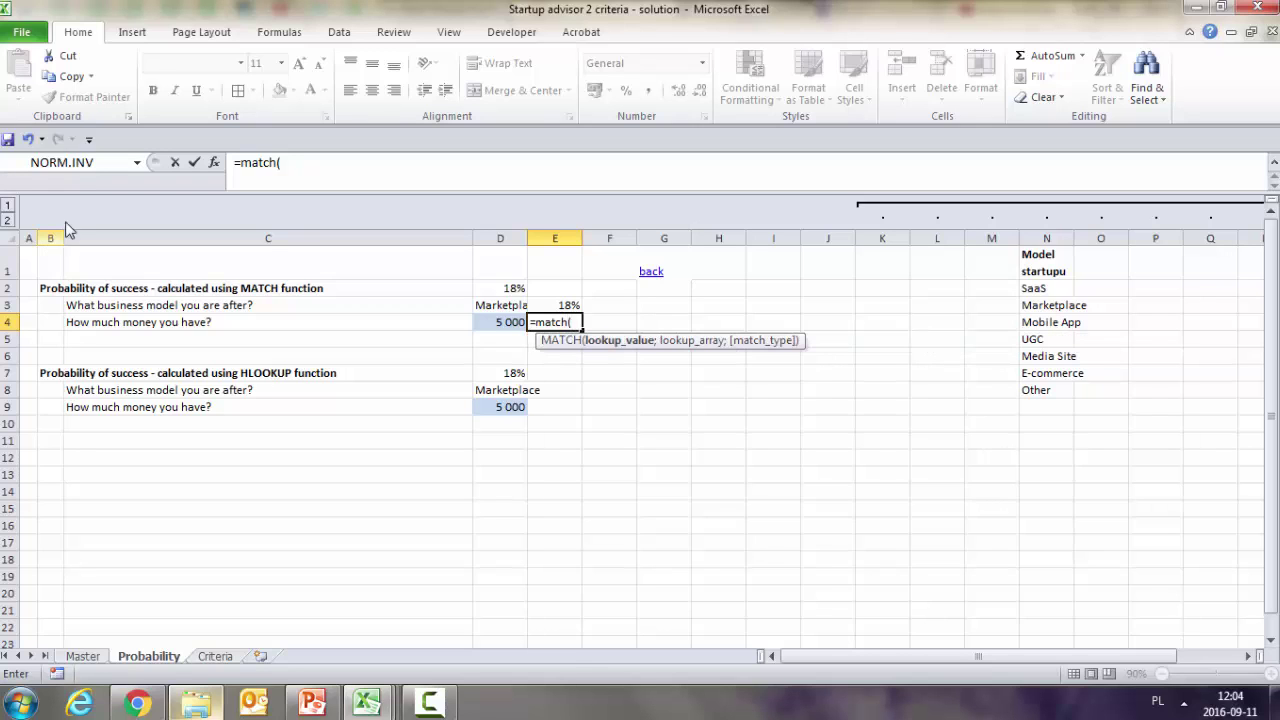
pyautogui.click(494, 305)
pyautogui.write(';')
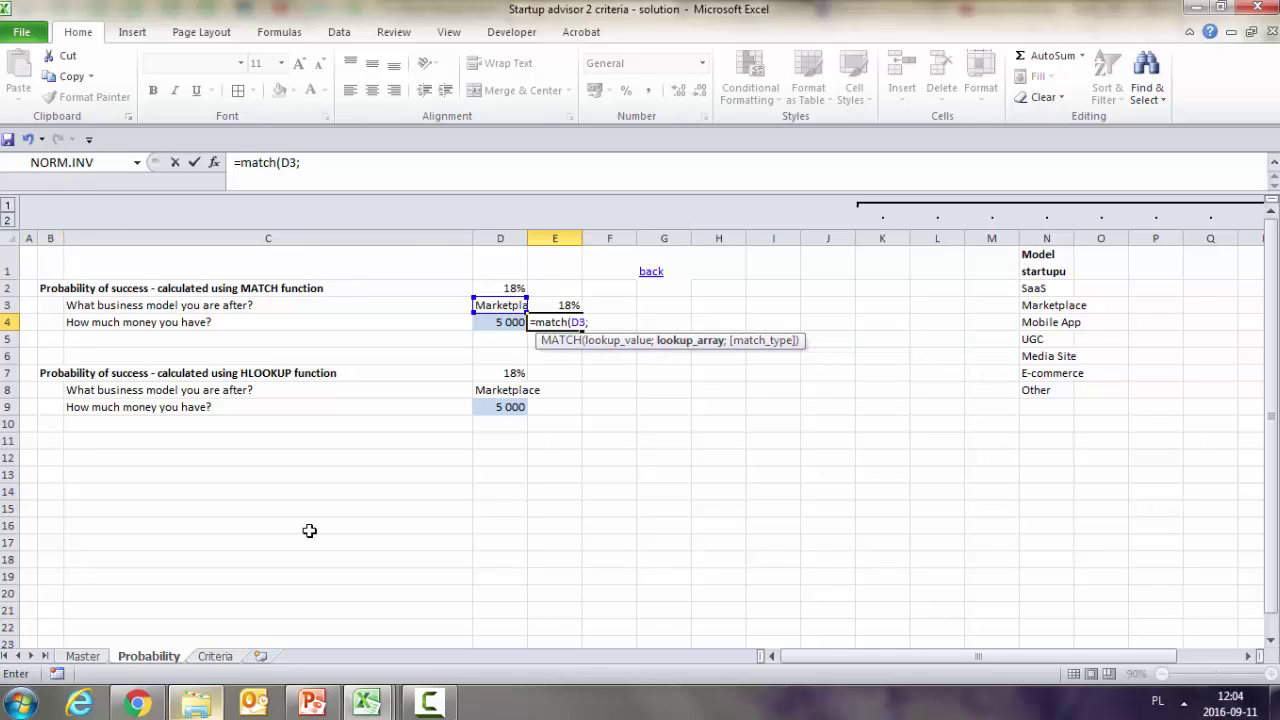
pyautogui.click(215, 656)
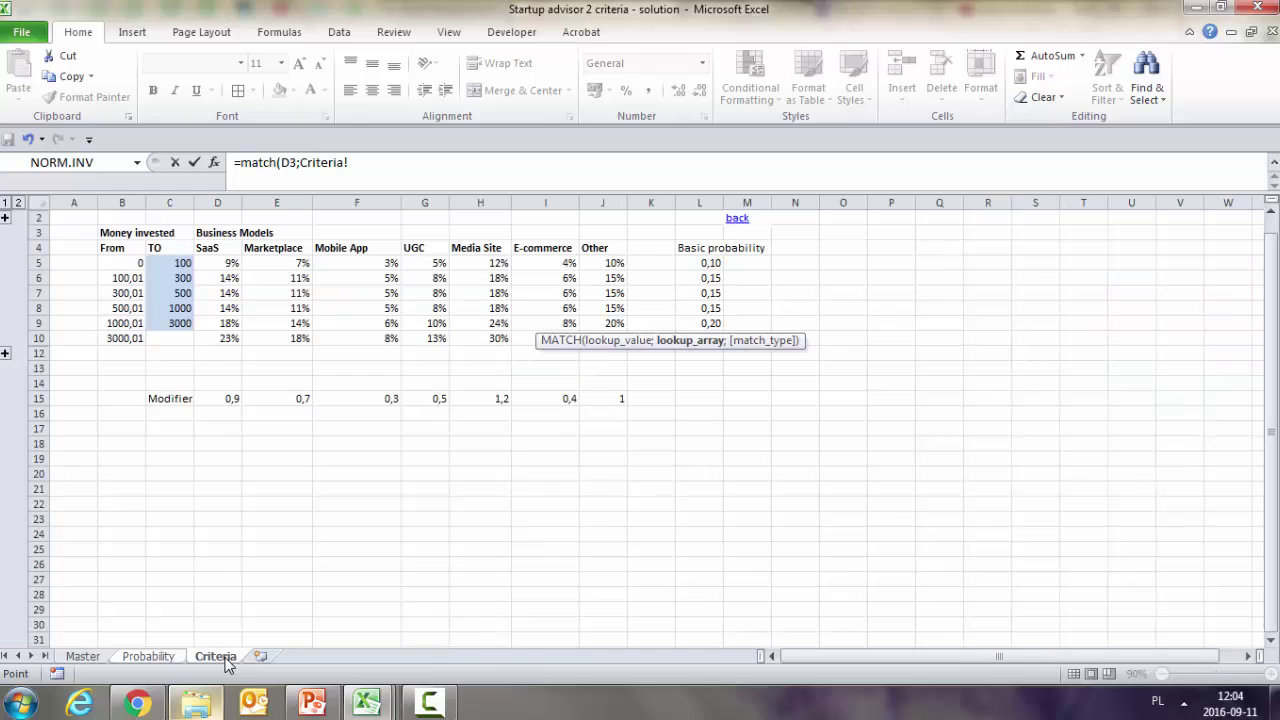
pyautogui.click(25, 247)
pyautogui.write(';')
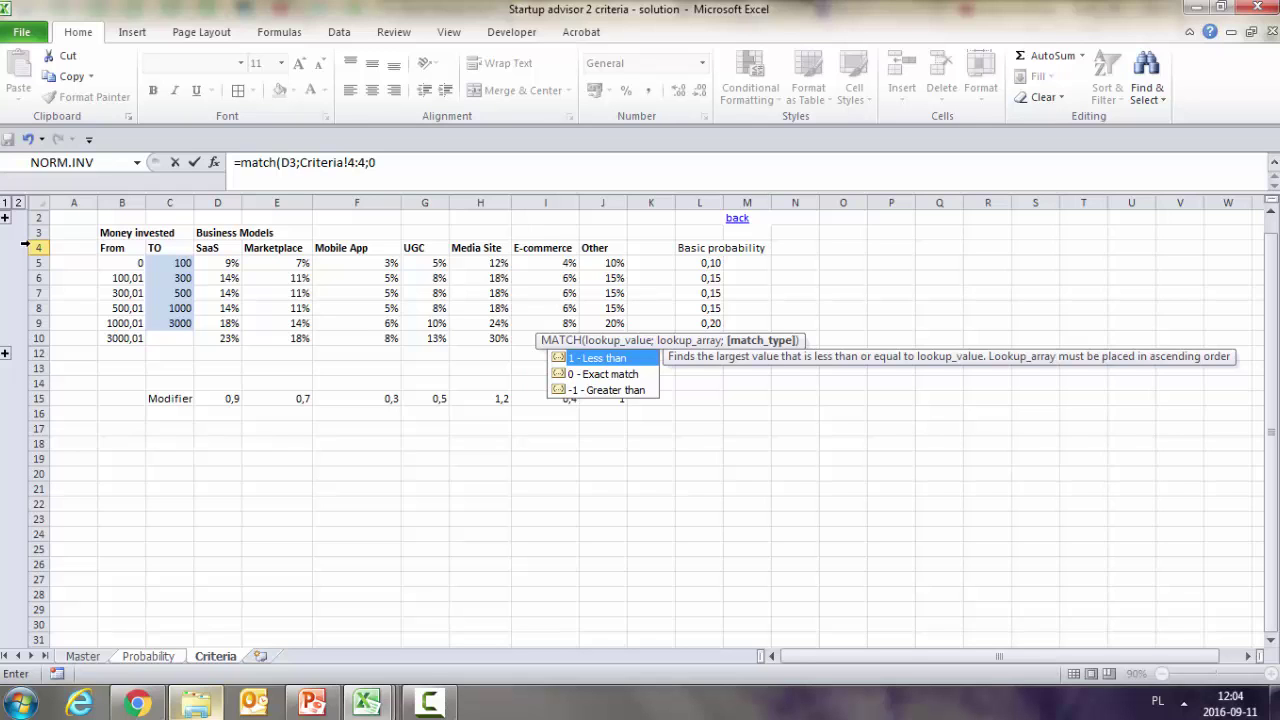
pyautogui.write('0')
pyautogui.press('Return')
pyautogui.press('Up')
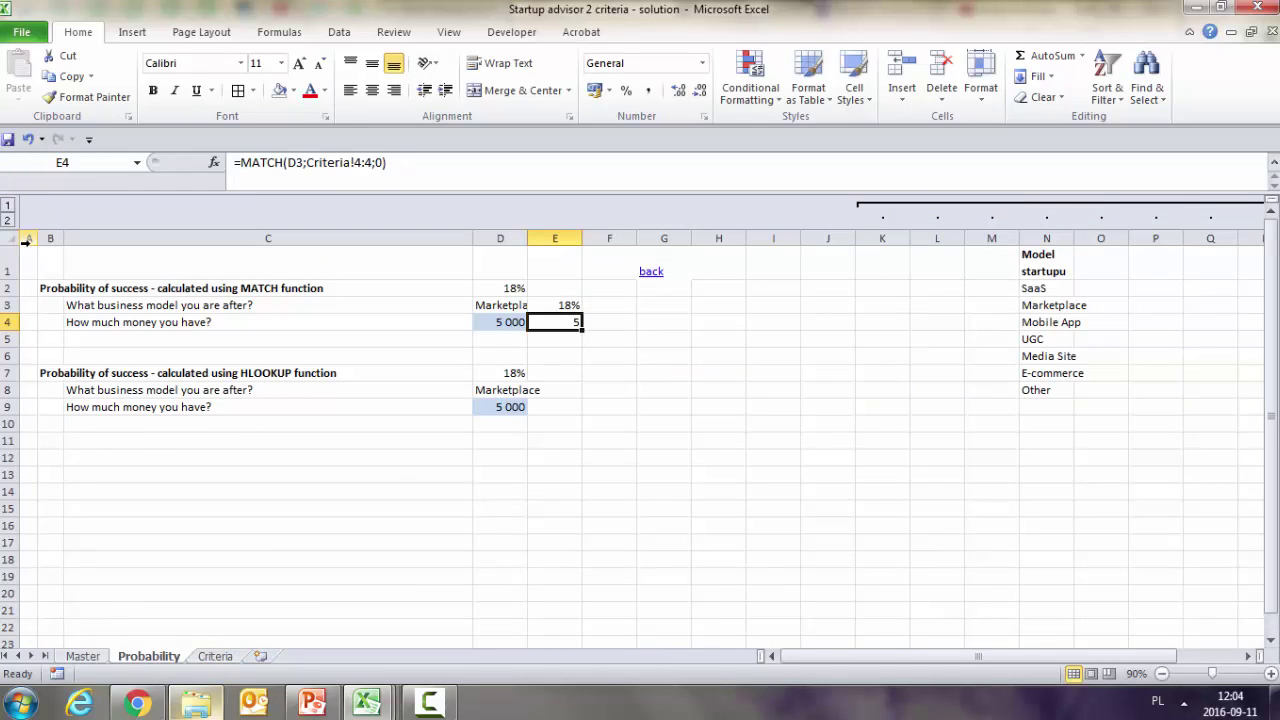
# Count the header cells from column A to Marketplace on the Criteria sheet and compare them with the E4 MATCH result
pyautogui.click(215, 656)
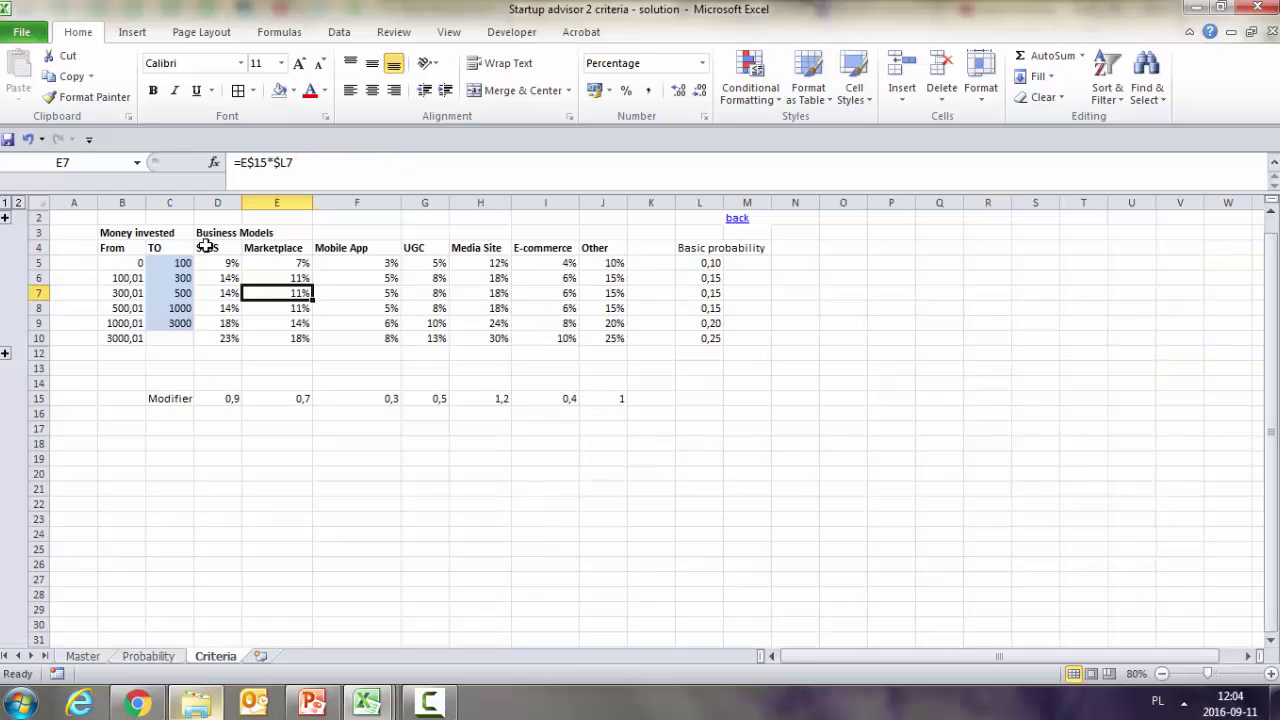
pyautogui.click(112, 248)
pyautogui.moveTo(80, 248); pyautogui.dragTo(268, 248)
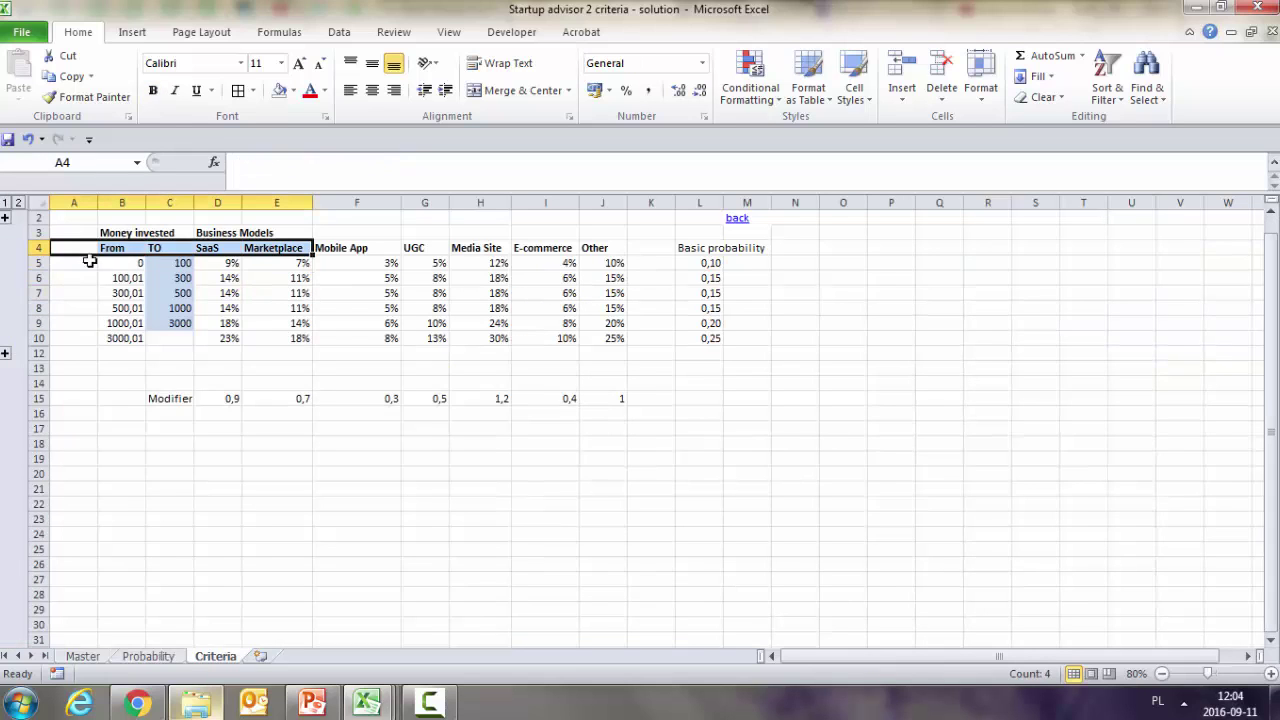
pyautogui.click(146, 656)
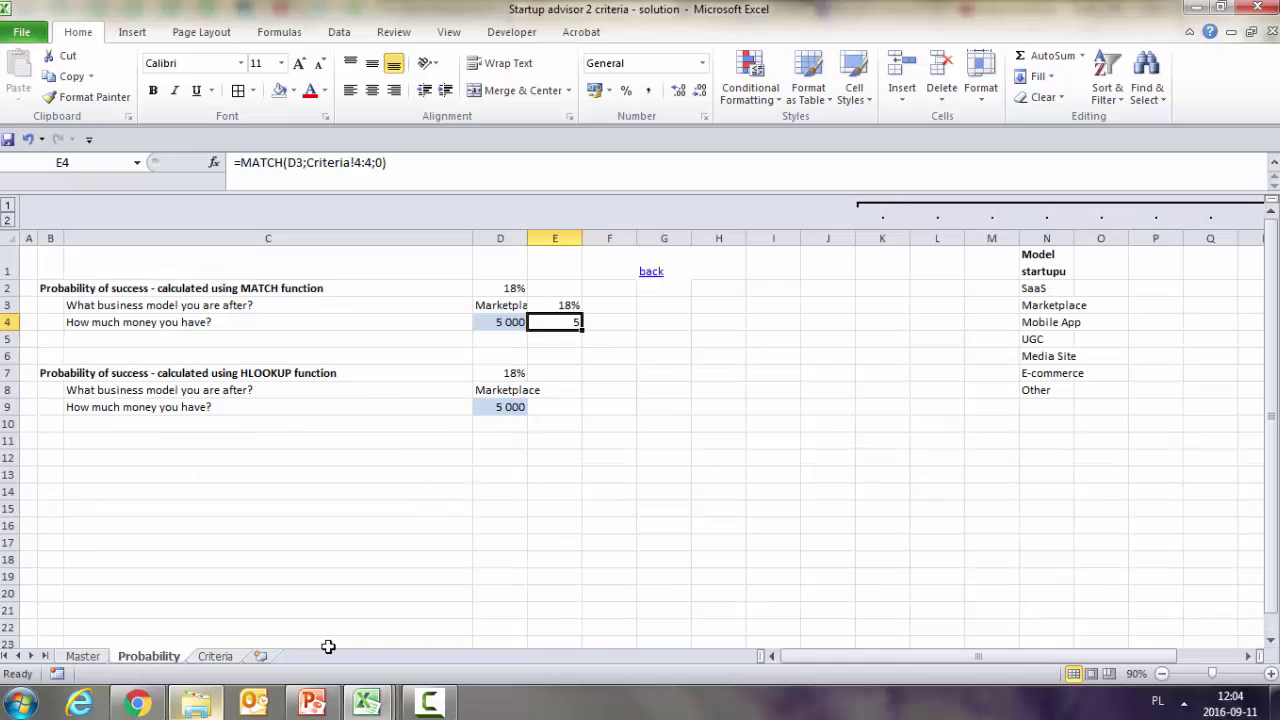
pyautogui.click(216, 656)
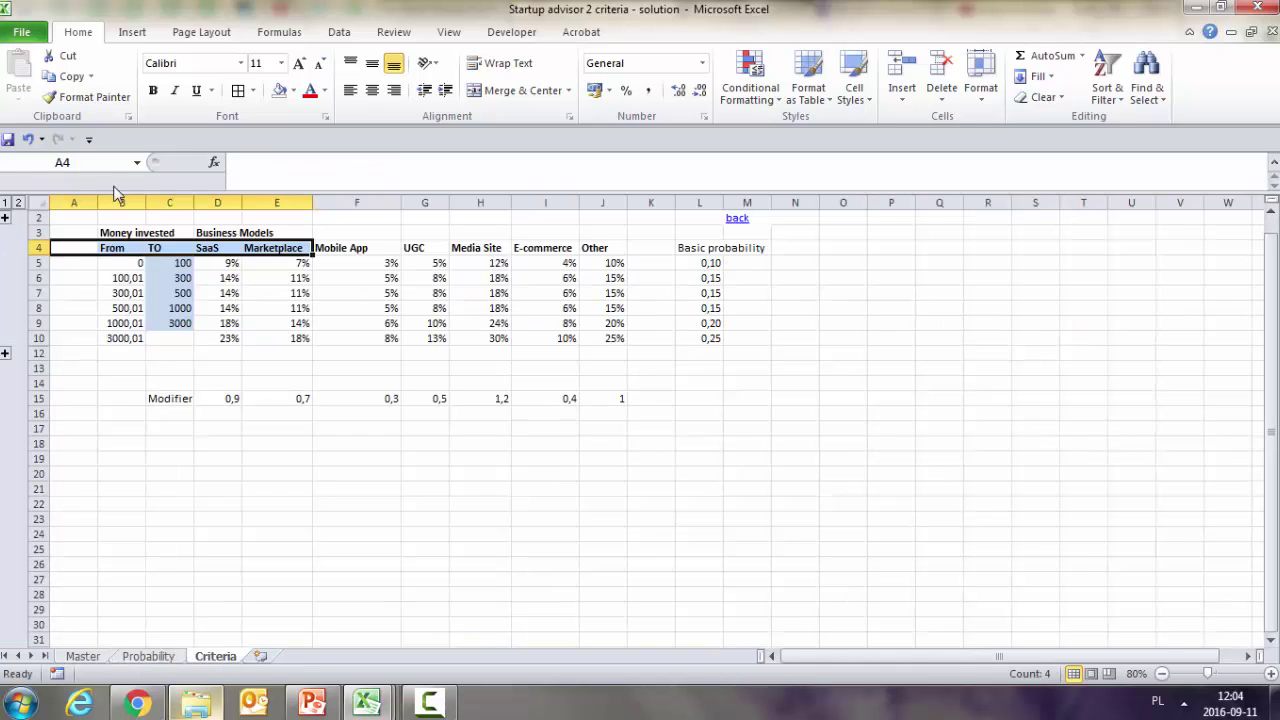
pyautogui.click(148, 656)
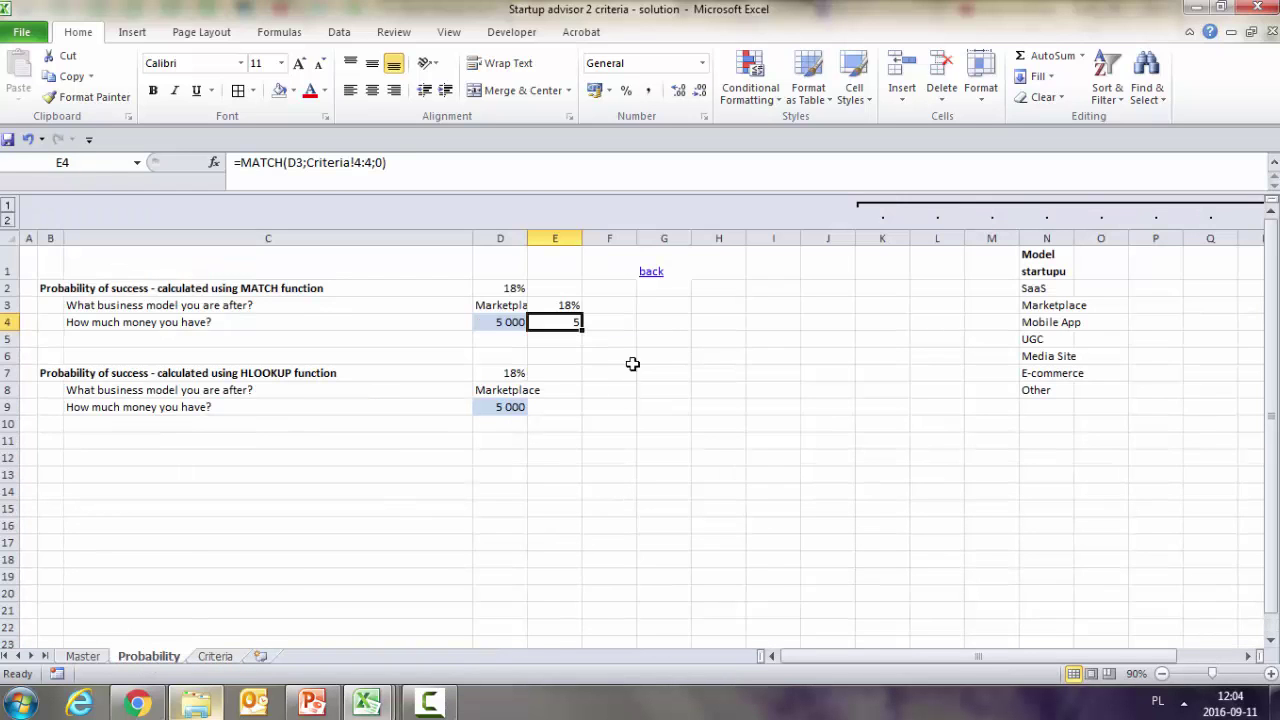
# Subtract 1 from the MATCH formula in Probability cell E4
pyautogui.press('F2')
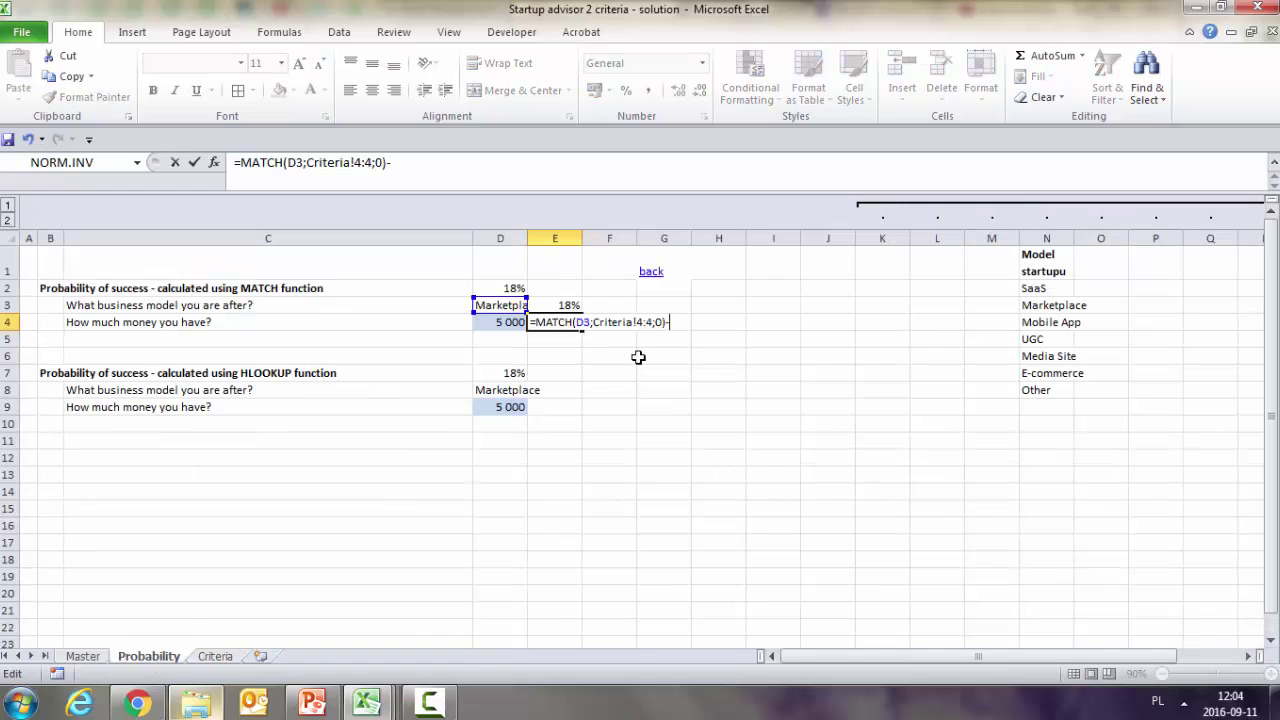
pyautogui.press('Return')
pyautogui.click(565, 322)
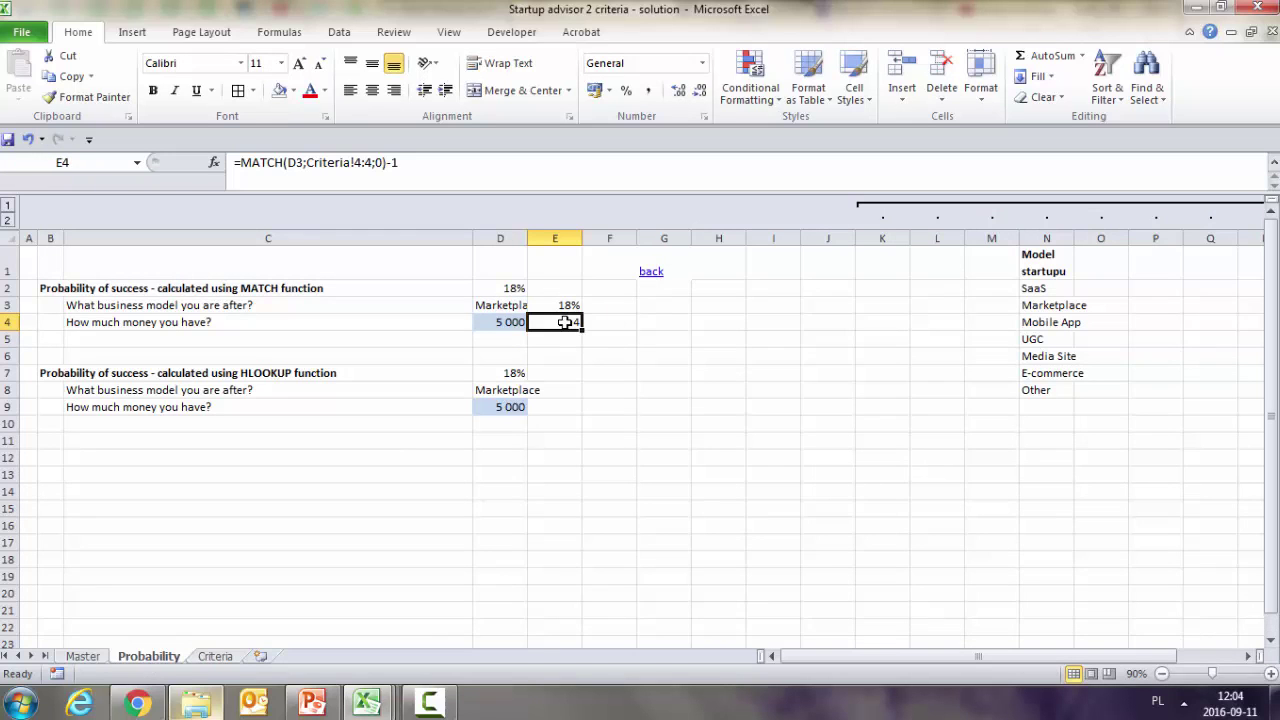
# Copy the MATCH(D3;Criteria!4:4;0)-1 expression from E4 and replace the fixed column index 4 in the E3 VLOOKUP with it
pyautogui.press('F2')
pyautogui.hotkey('shift', 'Left')
pyautogui.hotkey('shift', 'Home')
pyautogui.hotkey('ctrl', 'c')
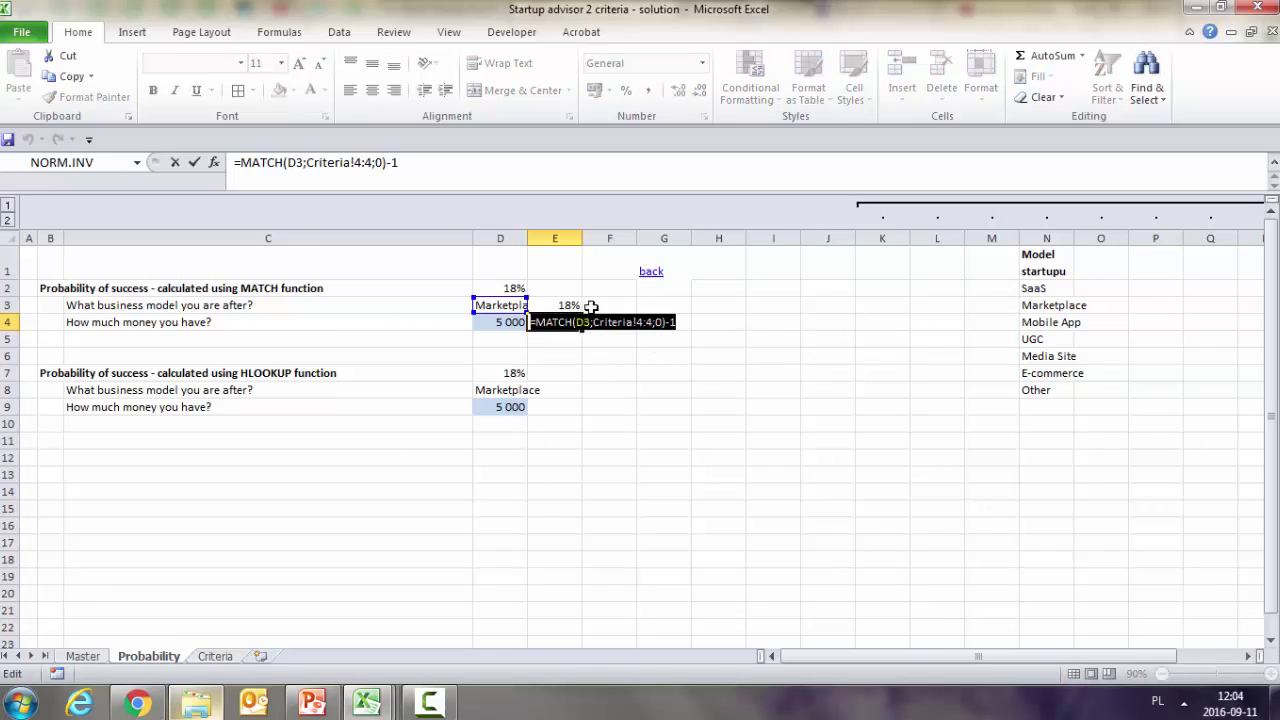
pyautogui.press('Escape')
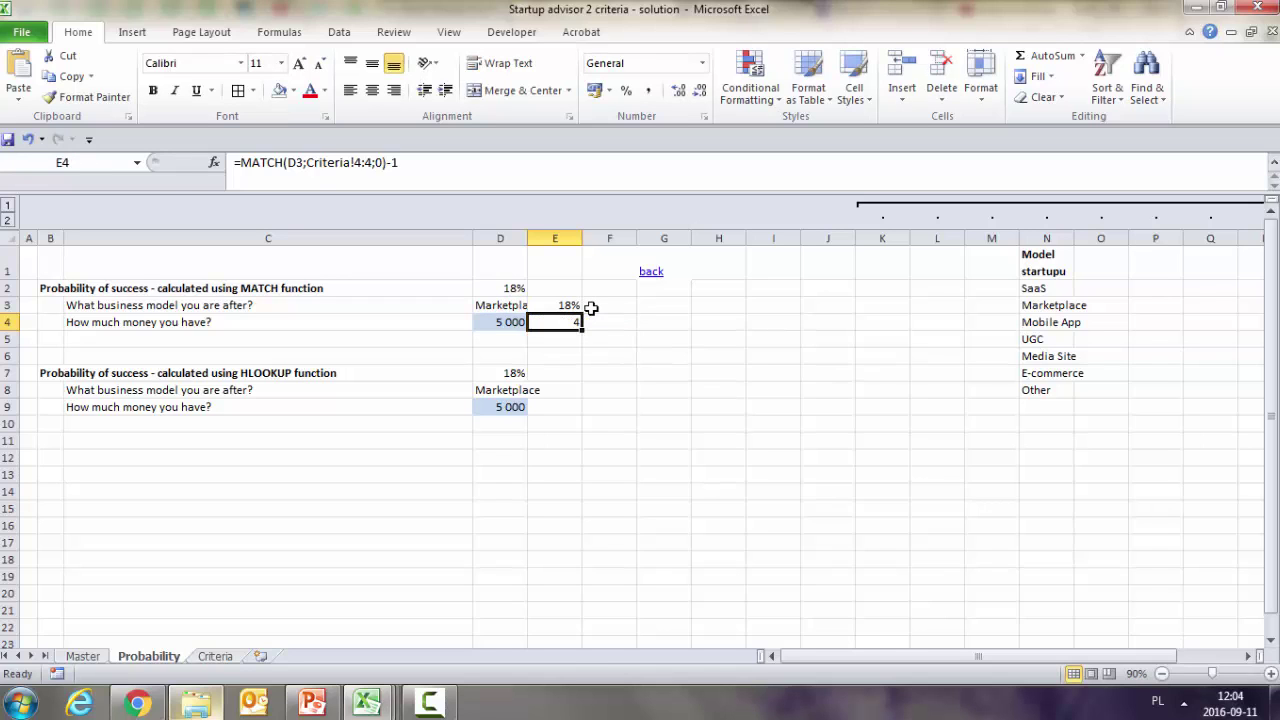
pyautogui.press('Up')
pyautogui.press('F2')
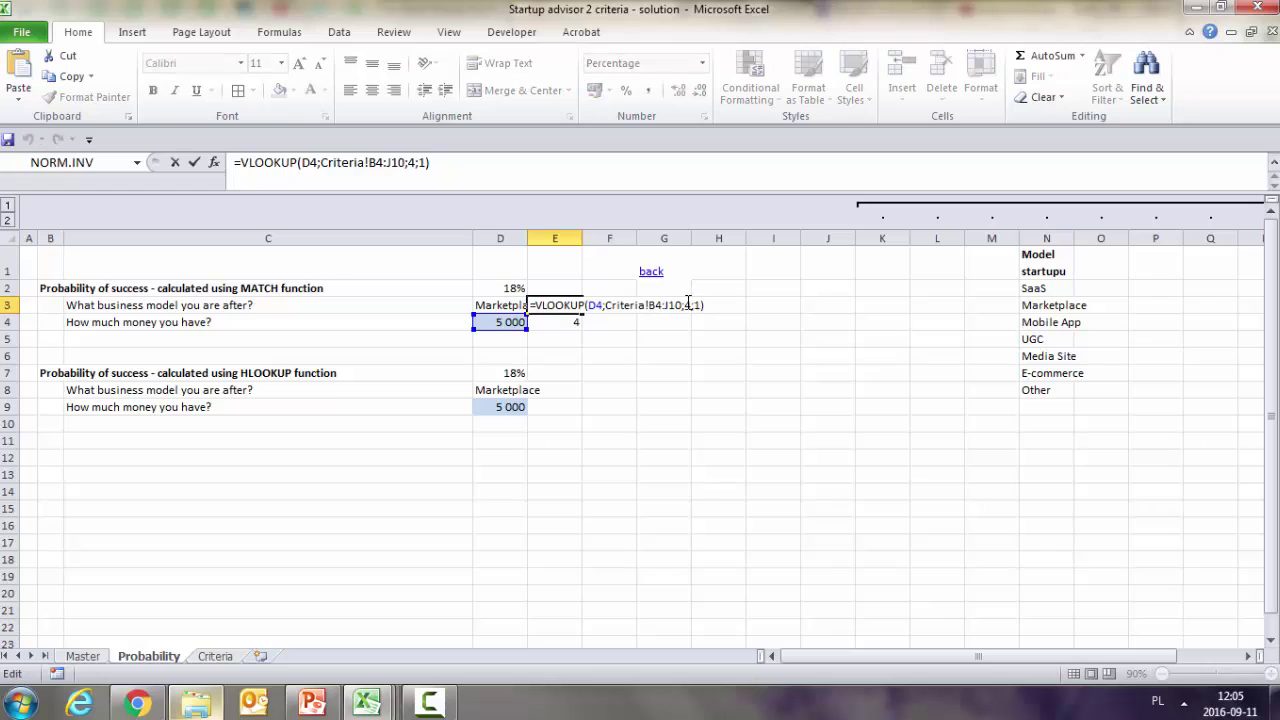
pyautogui.doubleClick(688, 304)
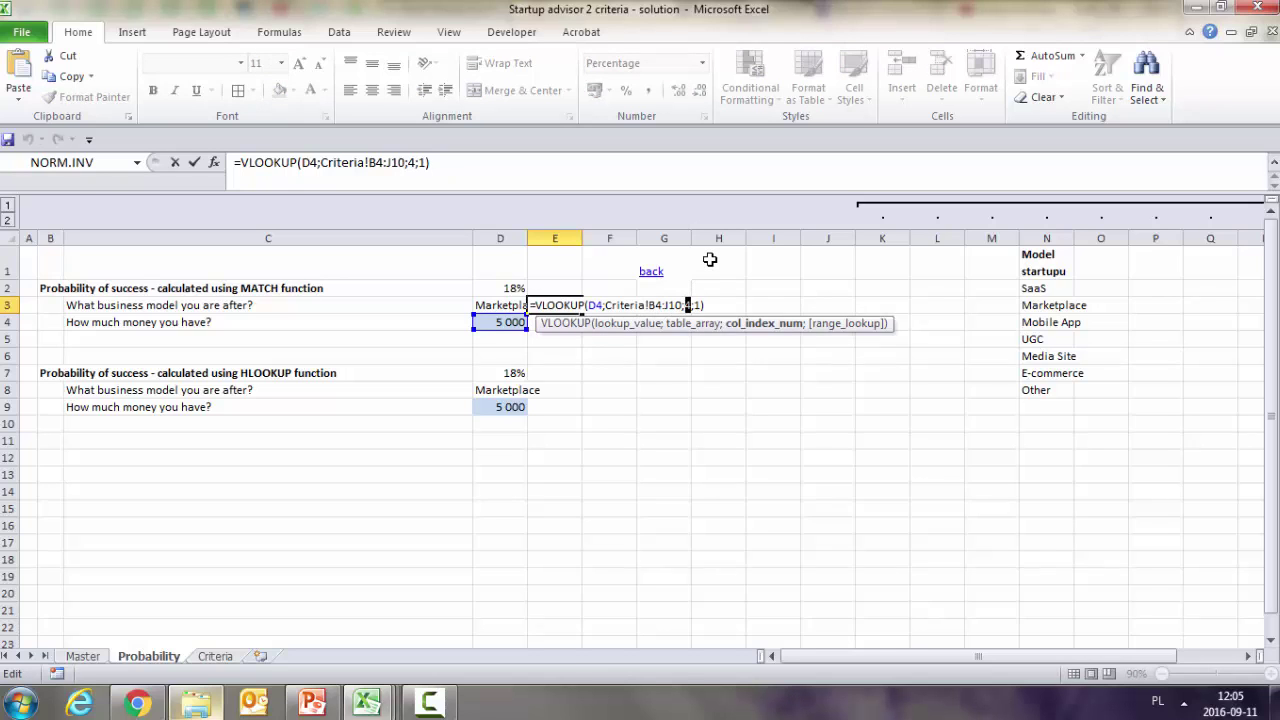
pyautogui.hotkey('ctrl', 'v')
pyautogui.press('Return')
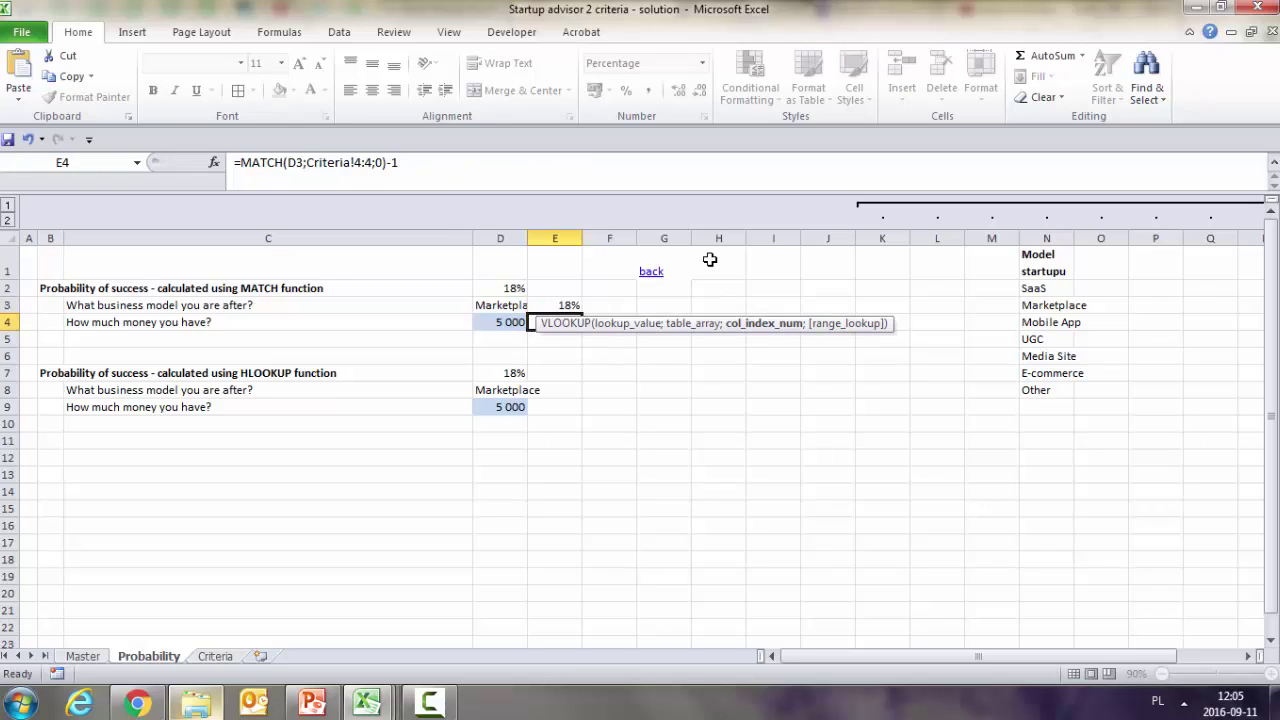
# Set the business model in Probability cell D3 to Mobile App
pyautogui.click(505, 305)
pyautogui.click(536, 305)
pyautogui.click(511, 343)
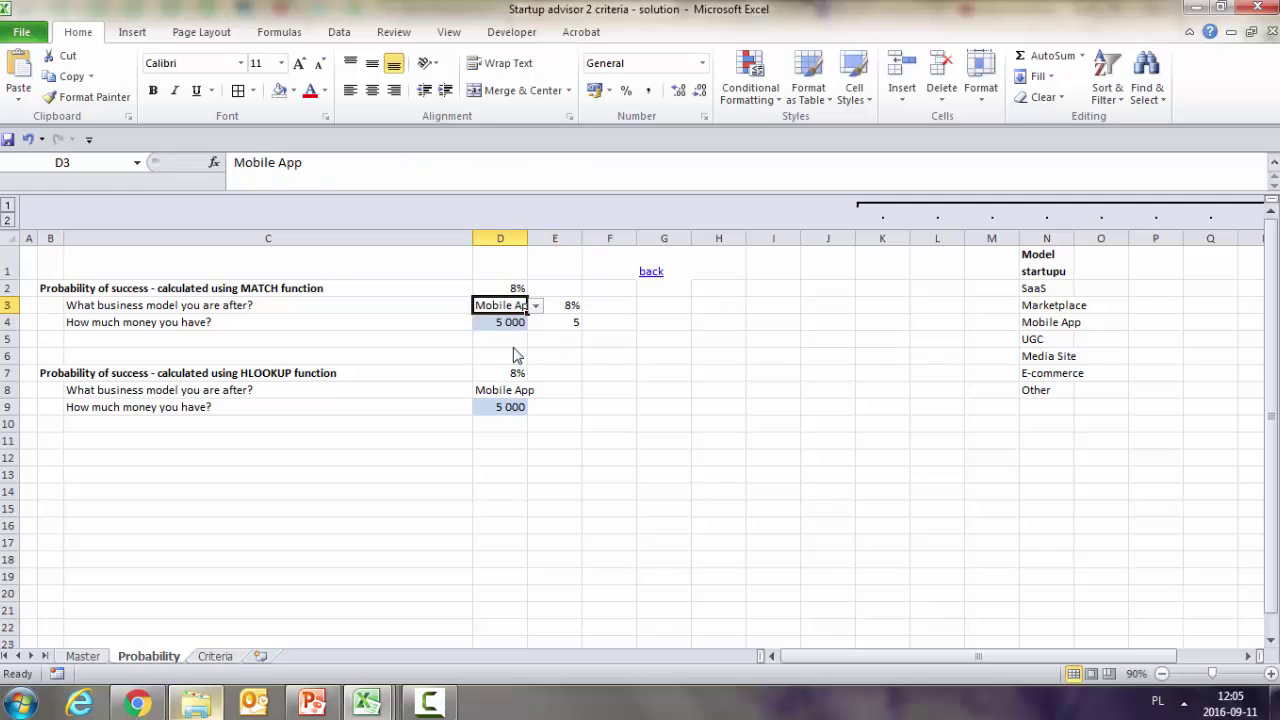
# Review the combined VLOOKUP and MATCH formulas in E3 and D2 along with their input cells D3 and D4
pyautogui.click(556, 305)
pyautogui.click(507, 305)
pyautogui.press('Right')
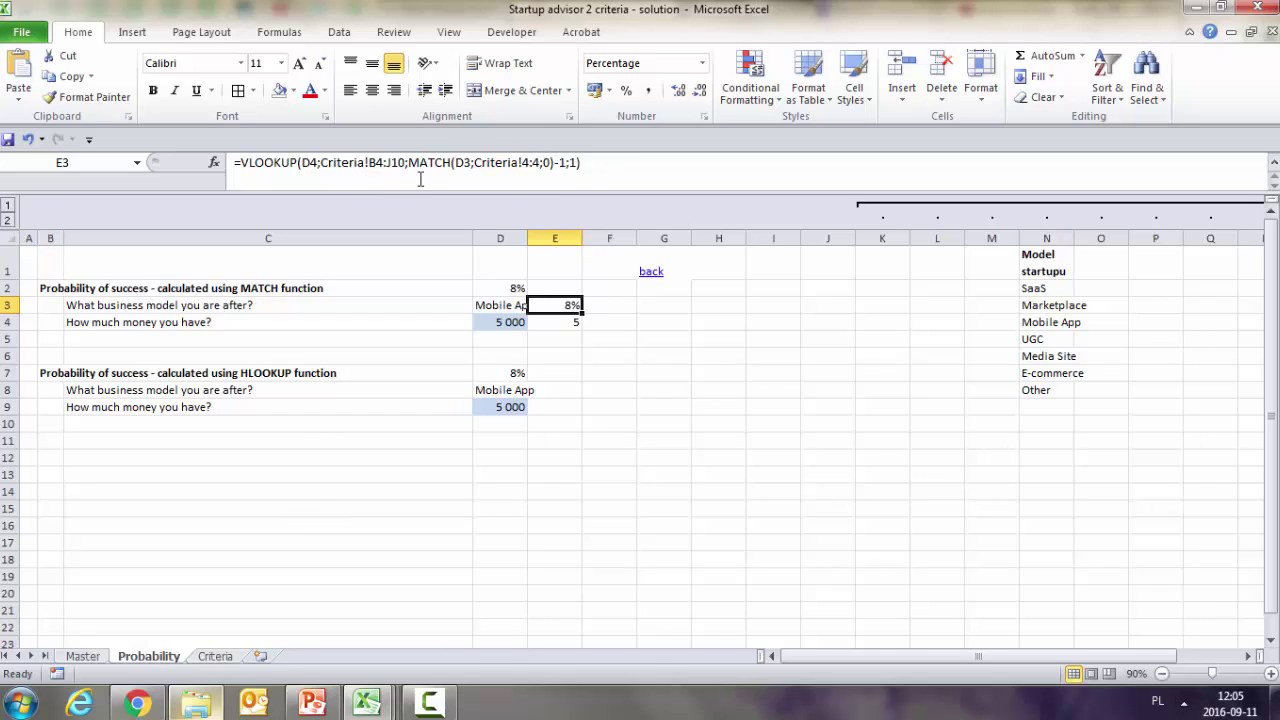
pyautogui.click(507, 289)
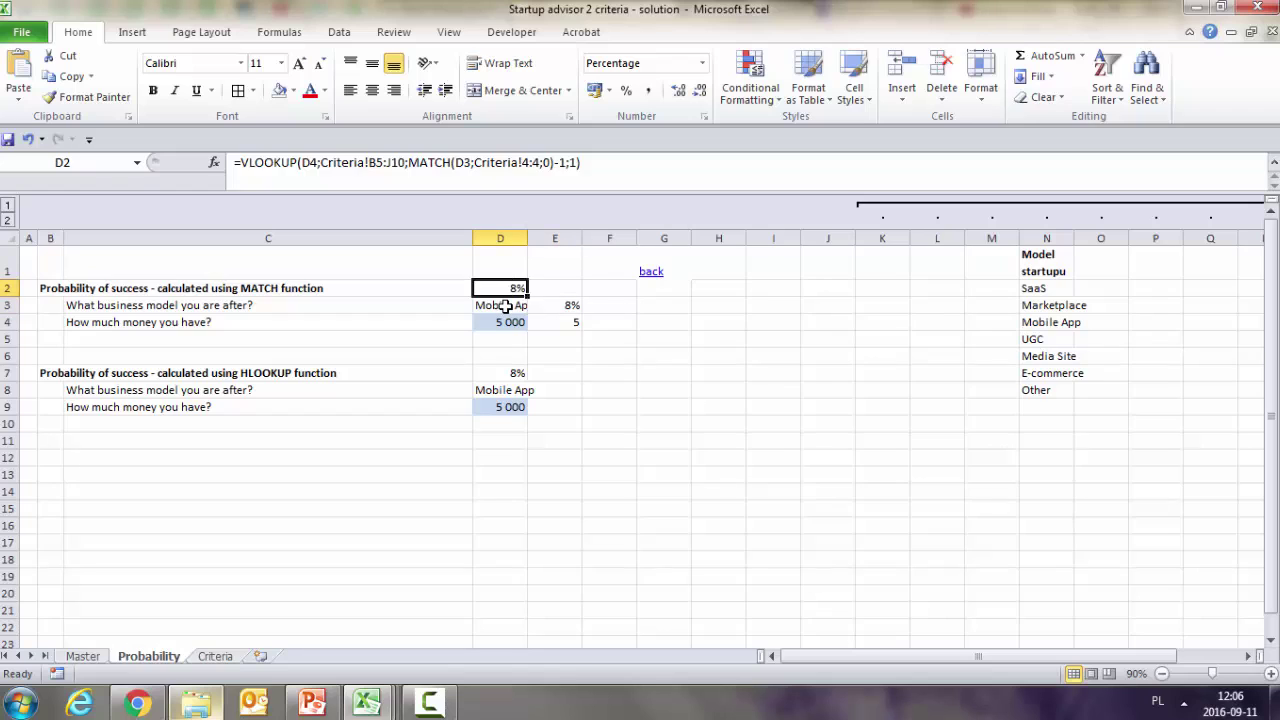
pyautogui.click(508, 304)
pyautogui.click(520, 321)
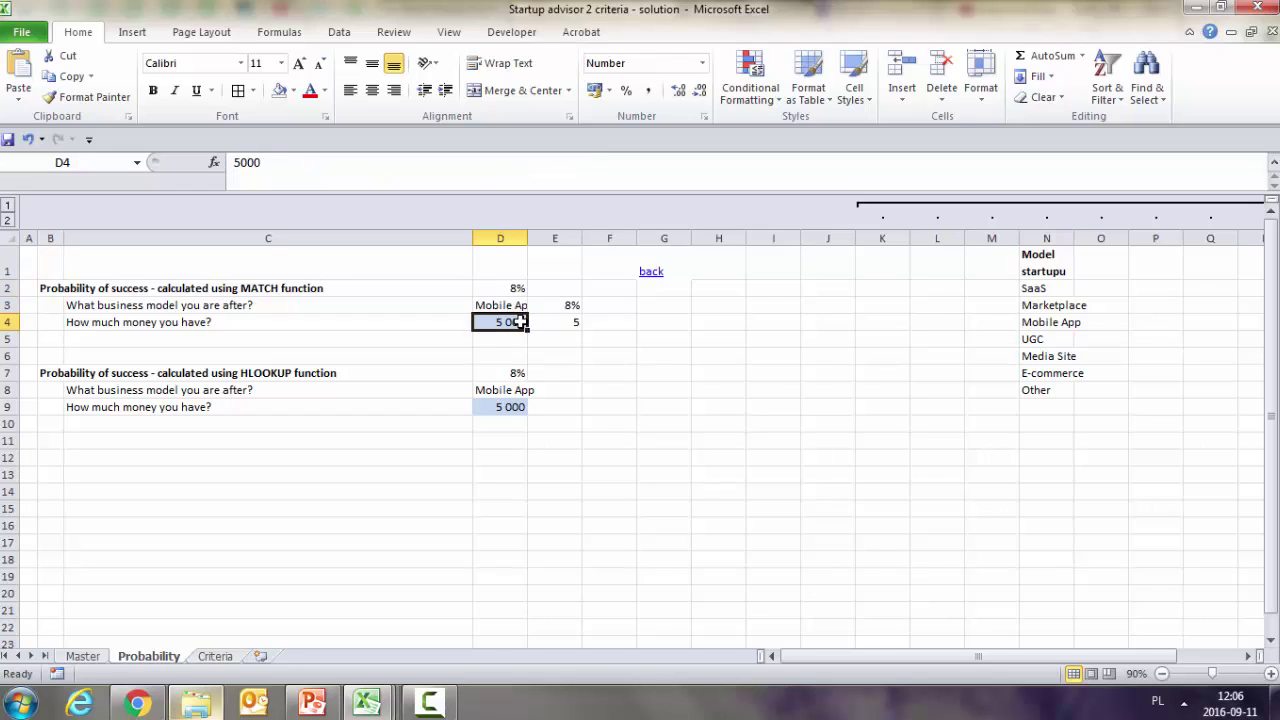
pyautogui.click(512, 290)
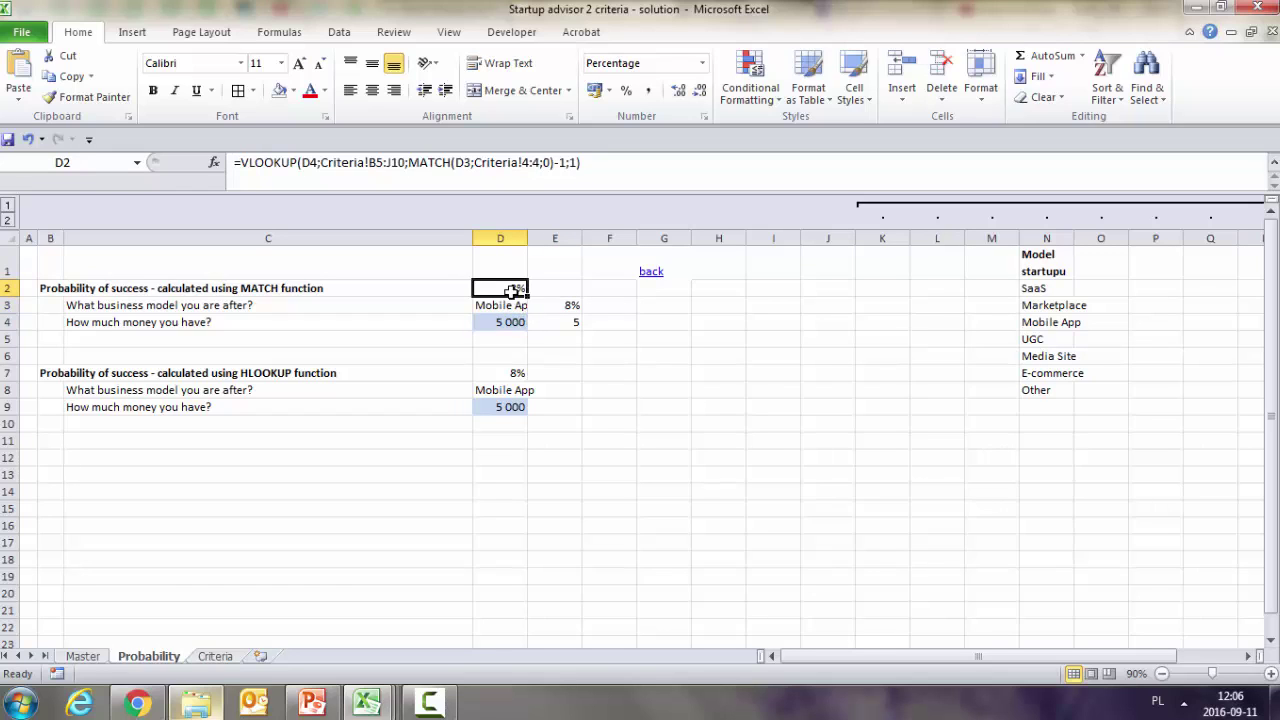